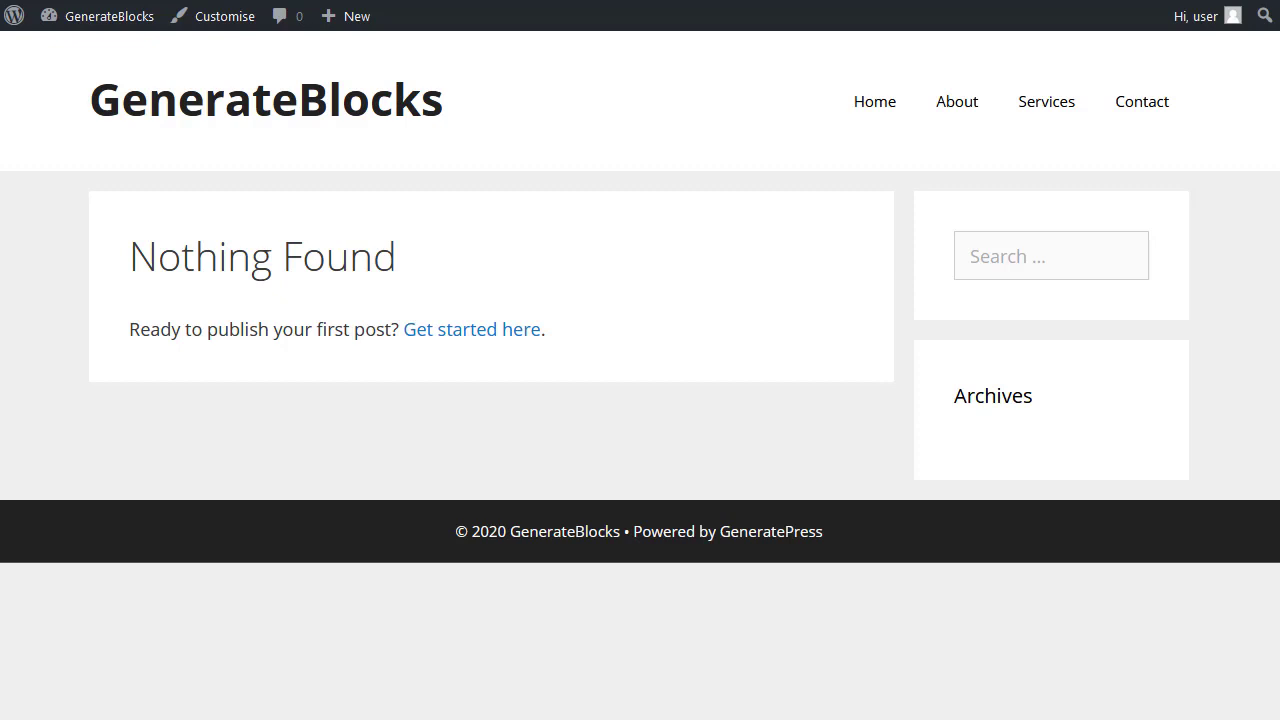
Create a new page titled "Home Page" and disable its content title.
mouse_move(327, 22)
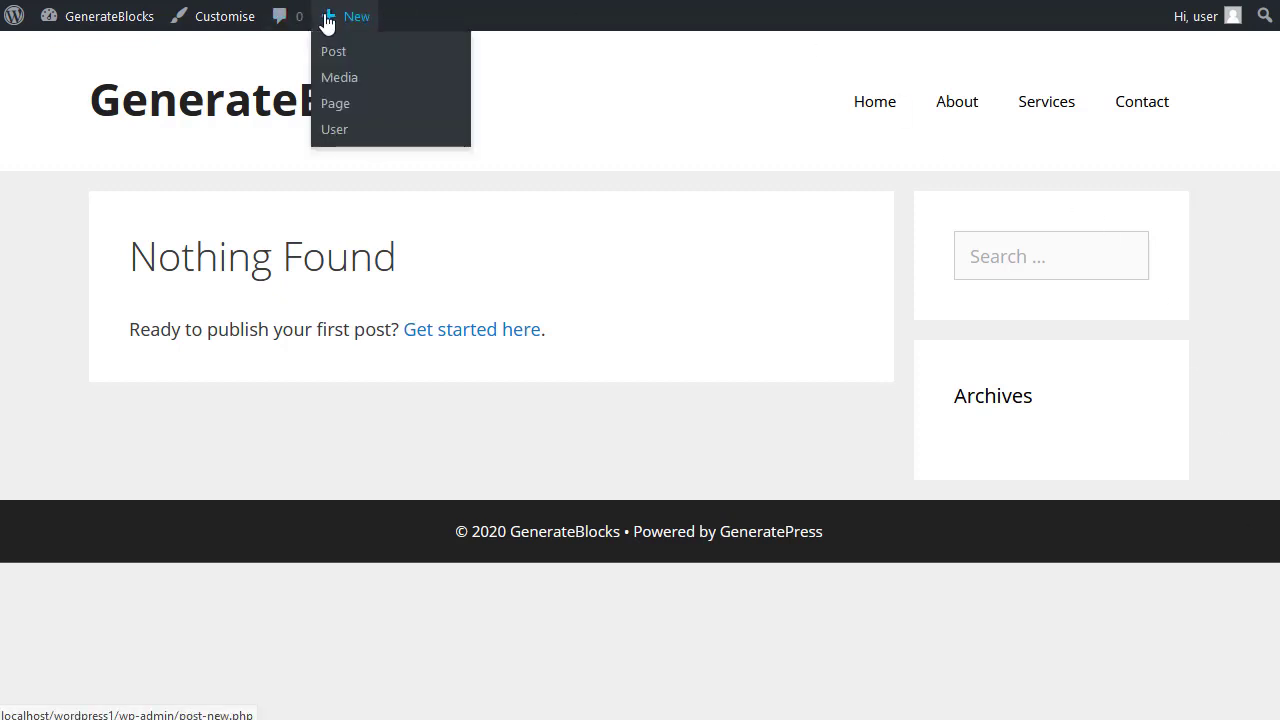
click(335, 107)
text(Home Page)
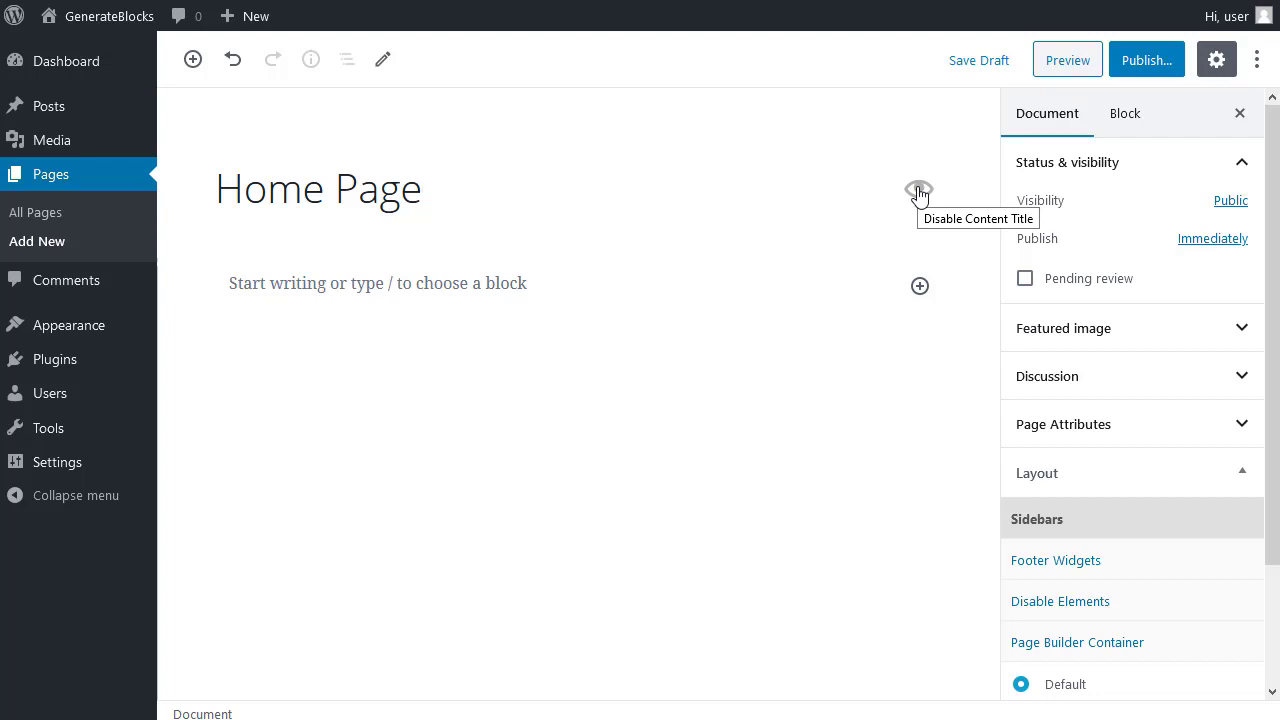
click(919, 192)
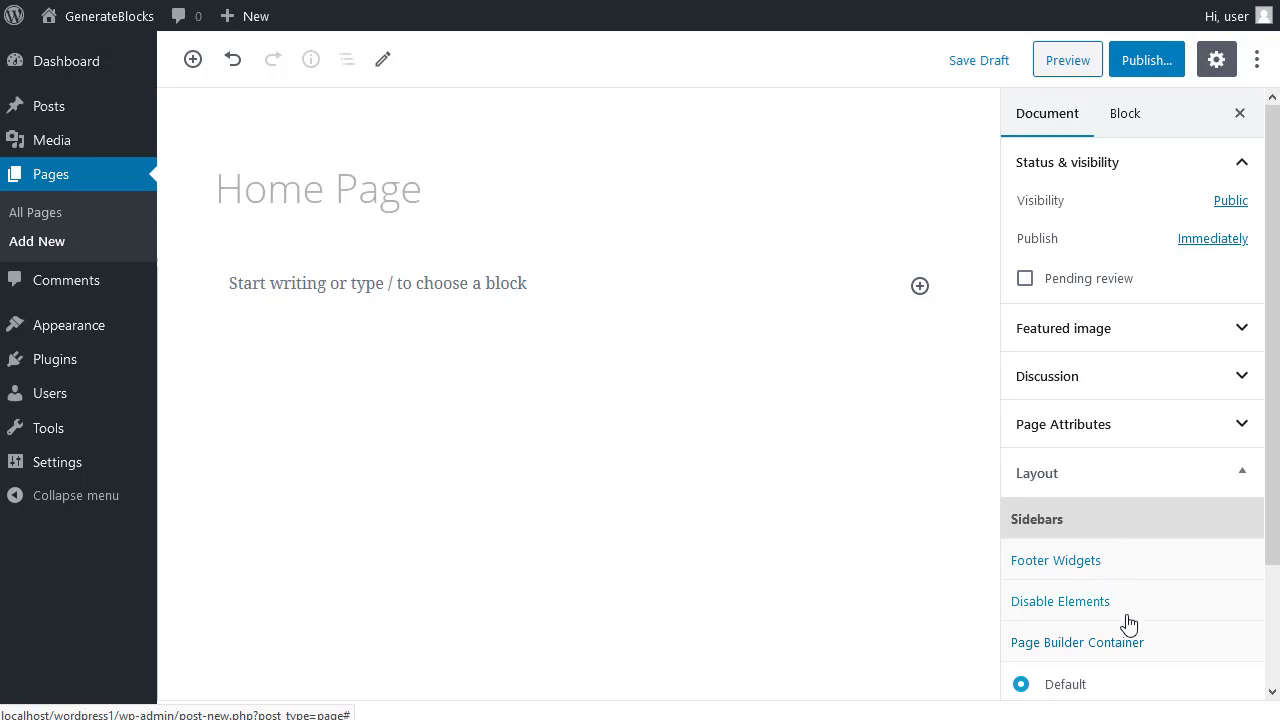
Set the page's sidebar layout to Content (no sidebars) and its page builder container to Full Width.
scroll(1125, 620, down, 3)
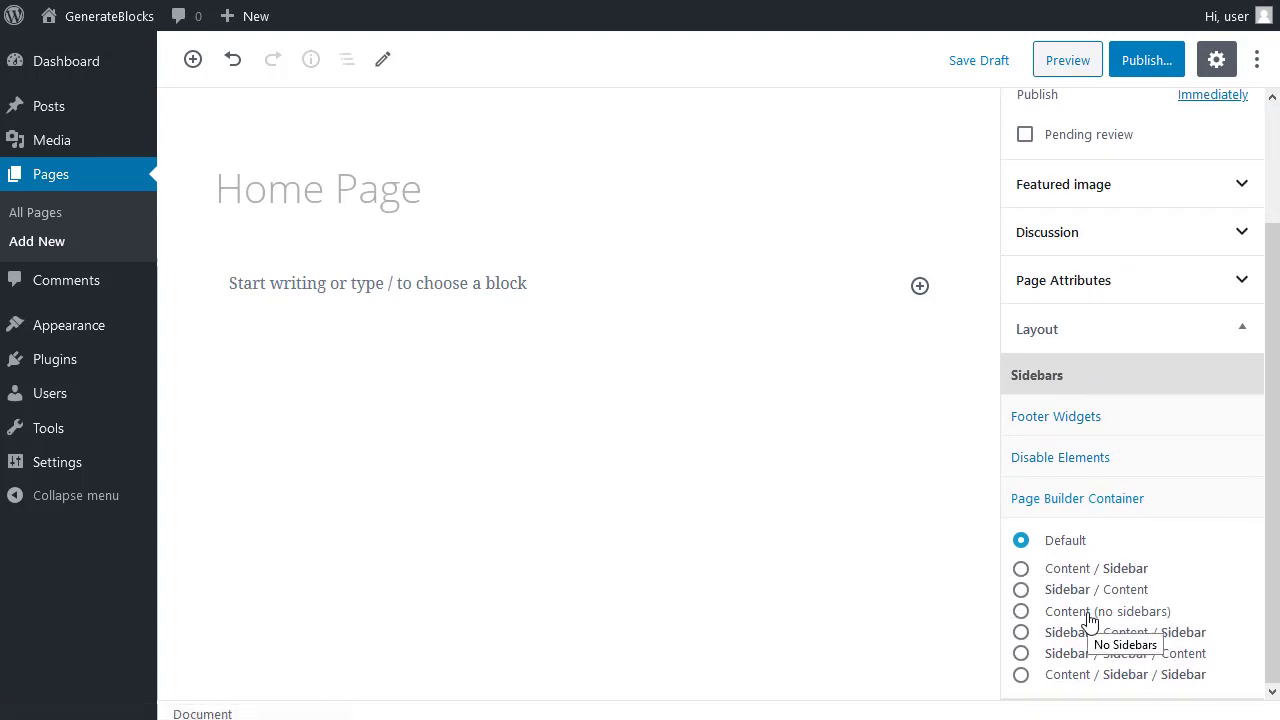
click(1089, 621)
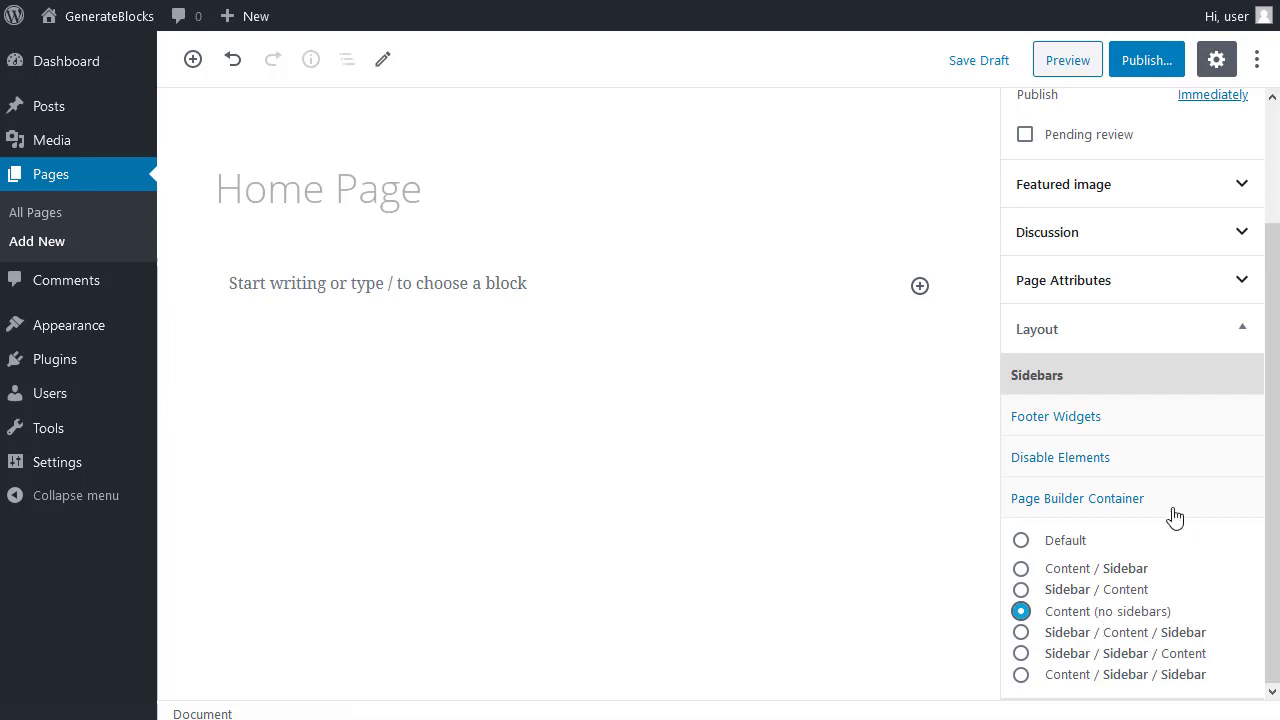
click(1067, 505)
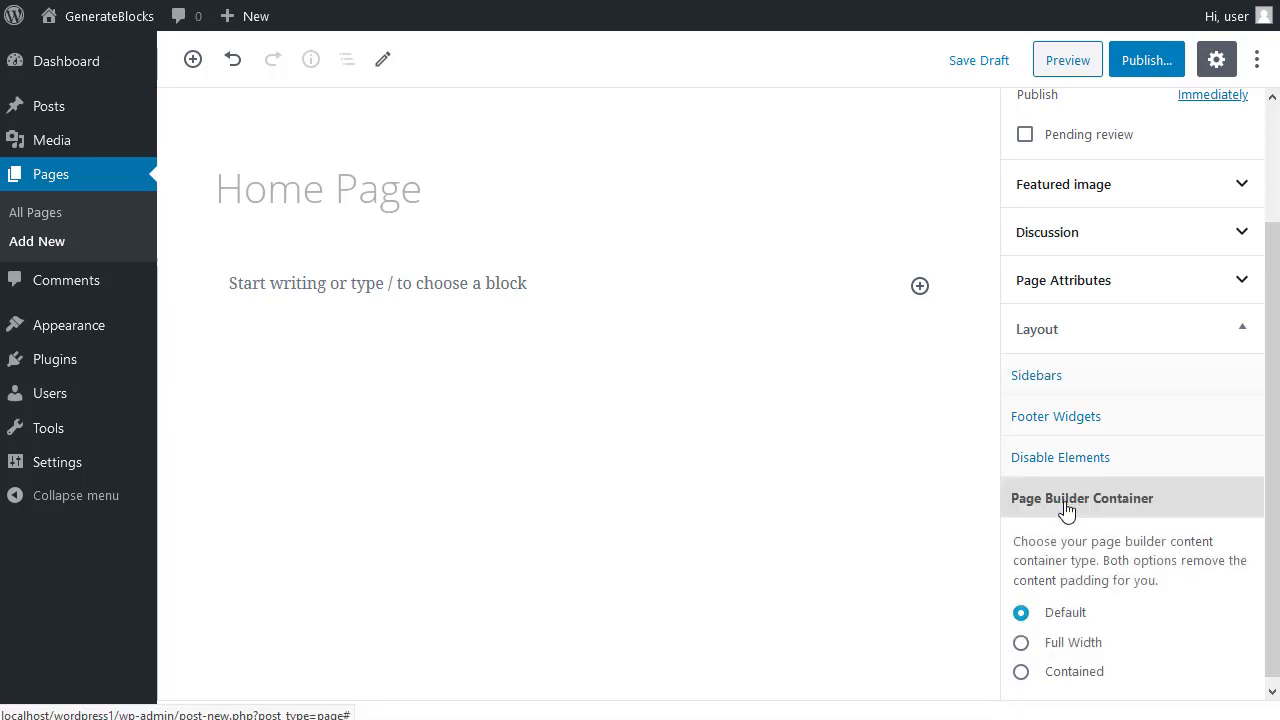
click(1089, 651)
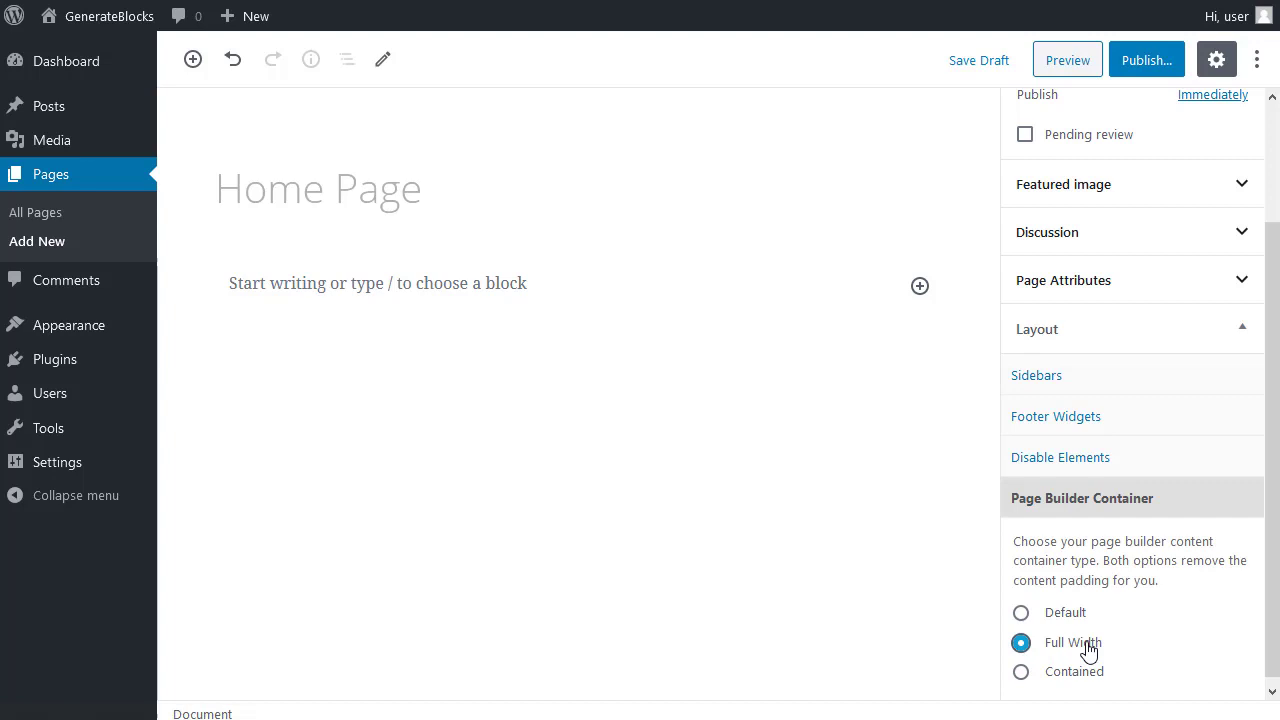
Publish the Home Page and return to its editing settings.
click(1143, 62)
click(1141, 60)
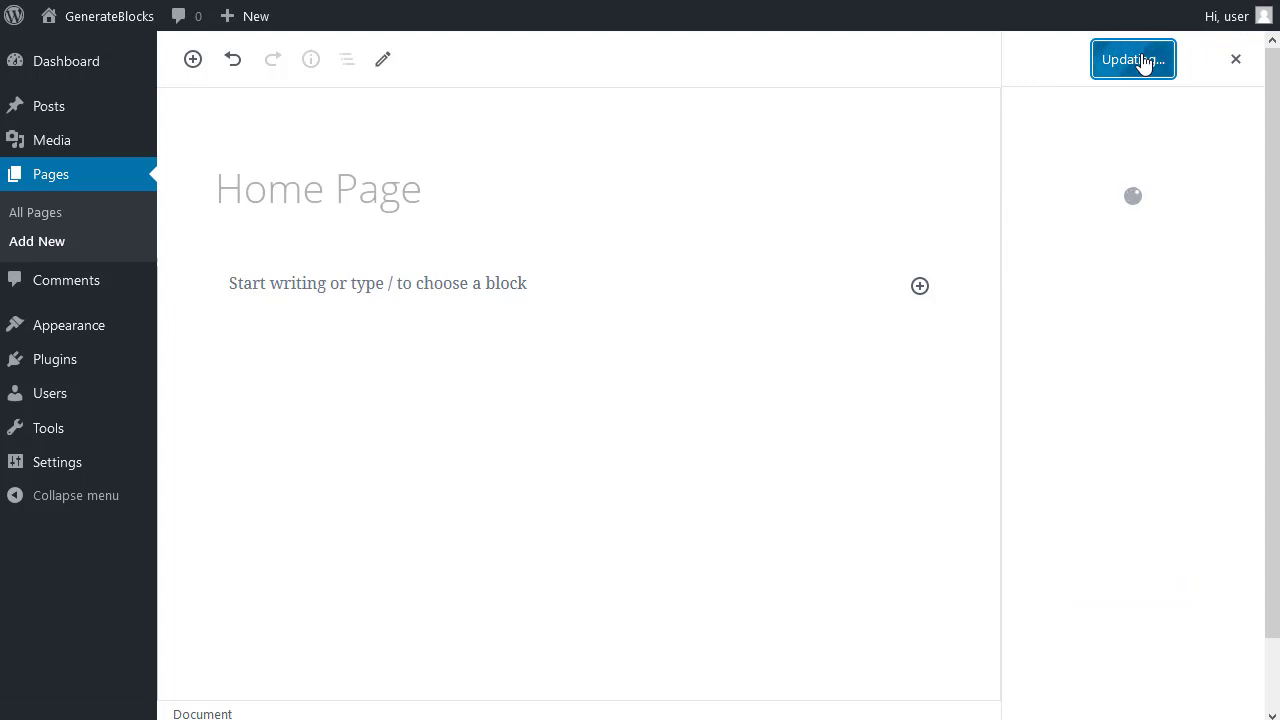
click(1253, 61)
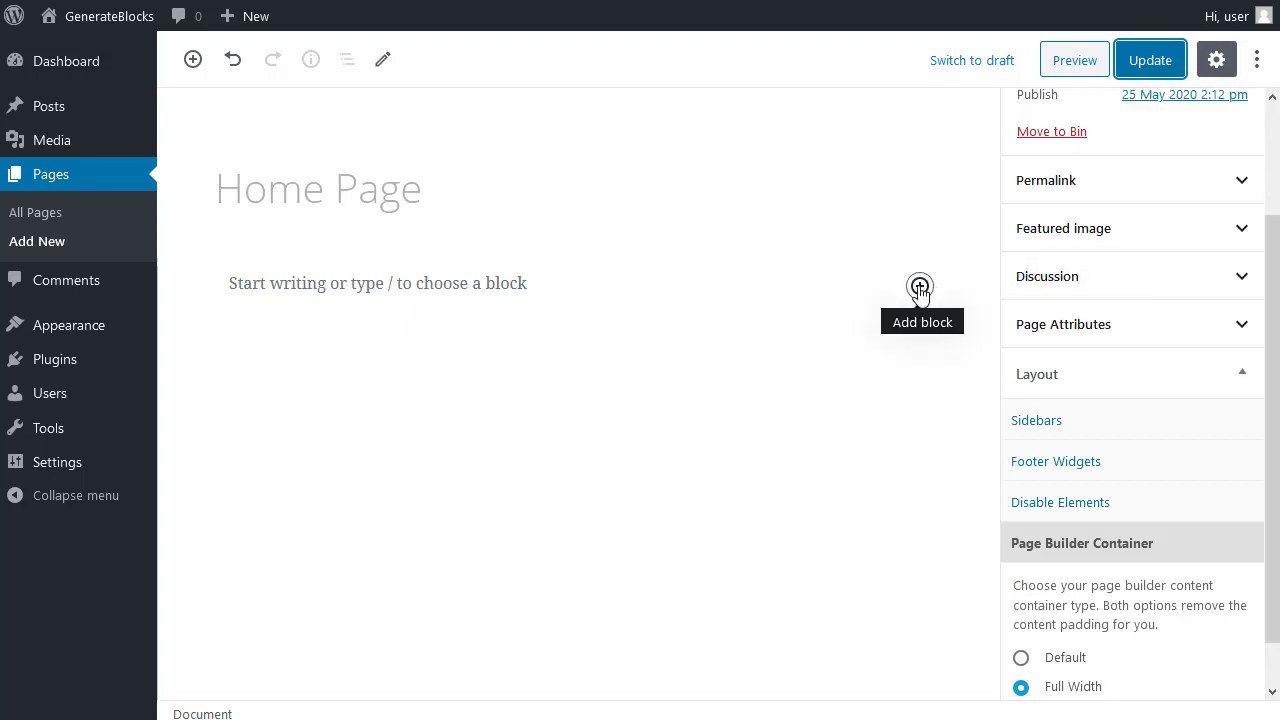
Add a GenerateBlocks Container block as the first block of the page.
click(920, 288)
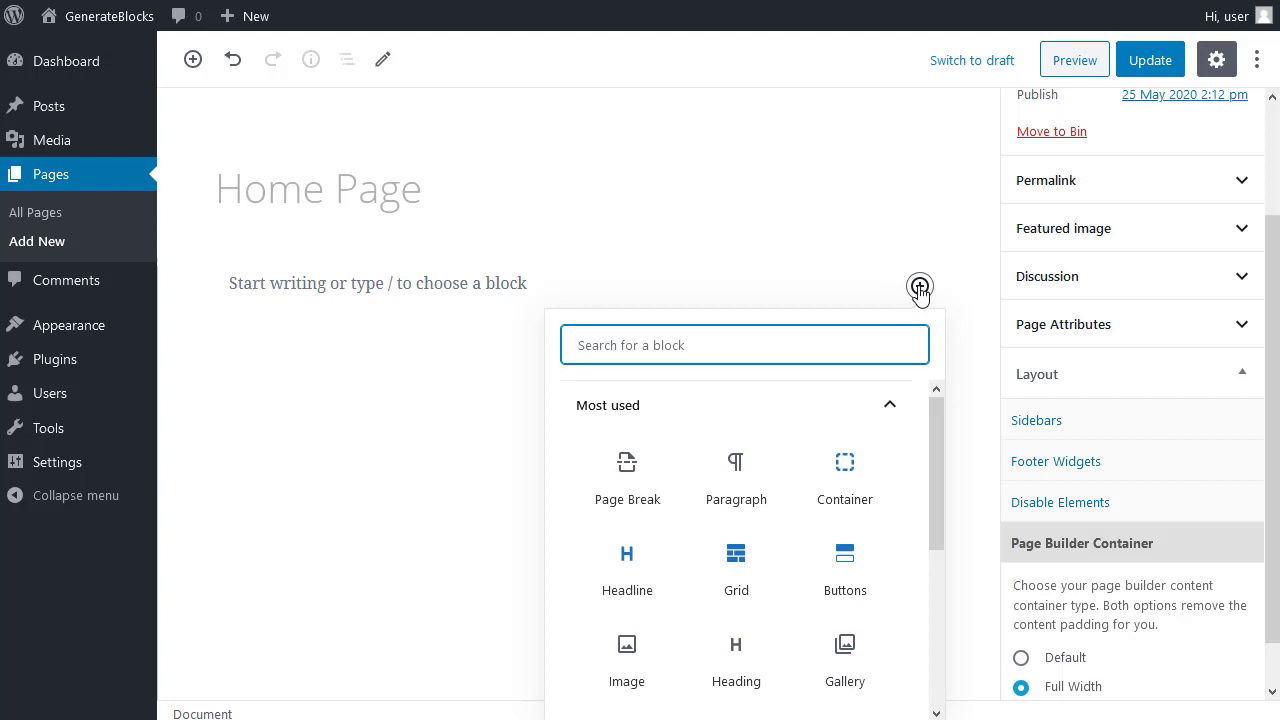
text(container)
click(637, 477)
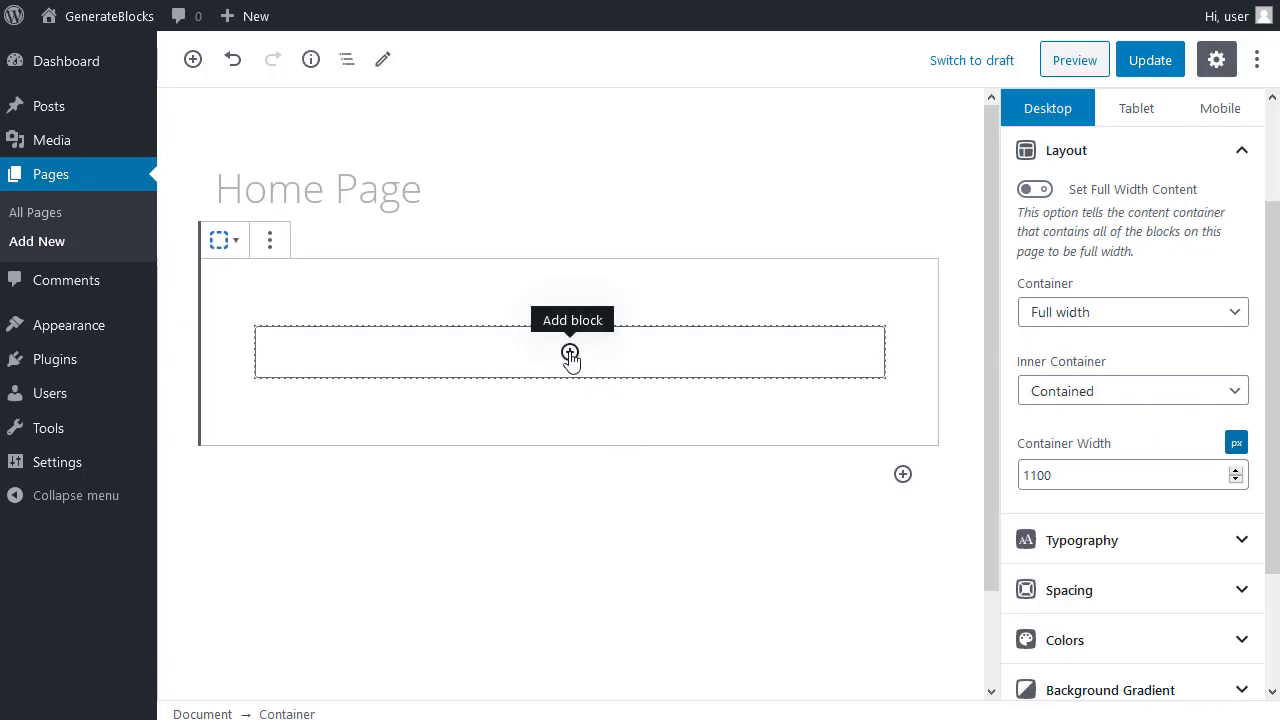
Insert a Grid block with the single-column layout inside the container.
click(570, 355)
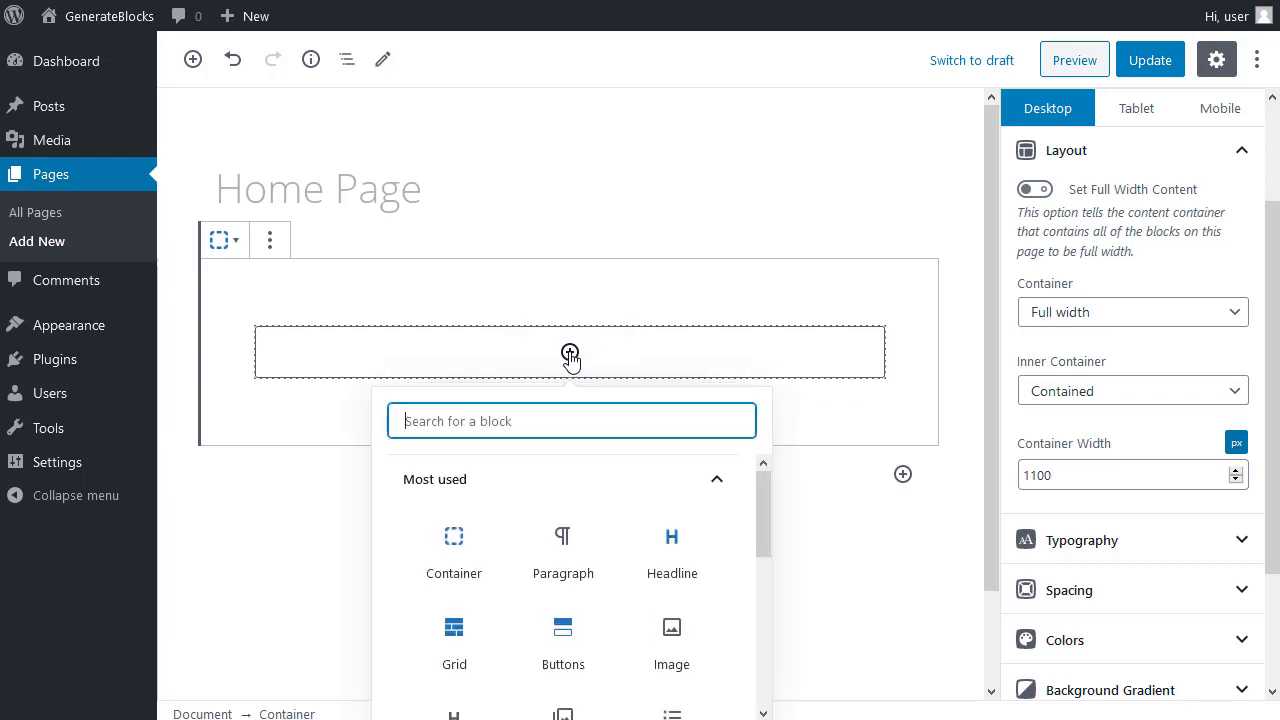
text(grid)
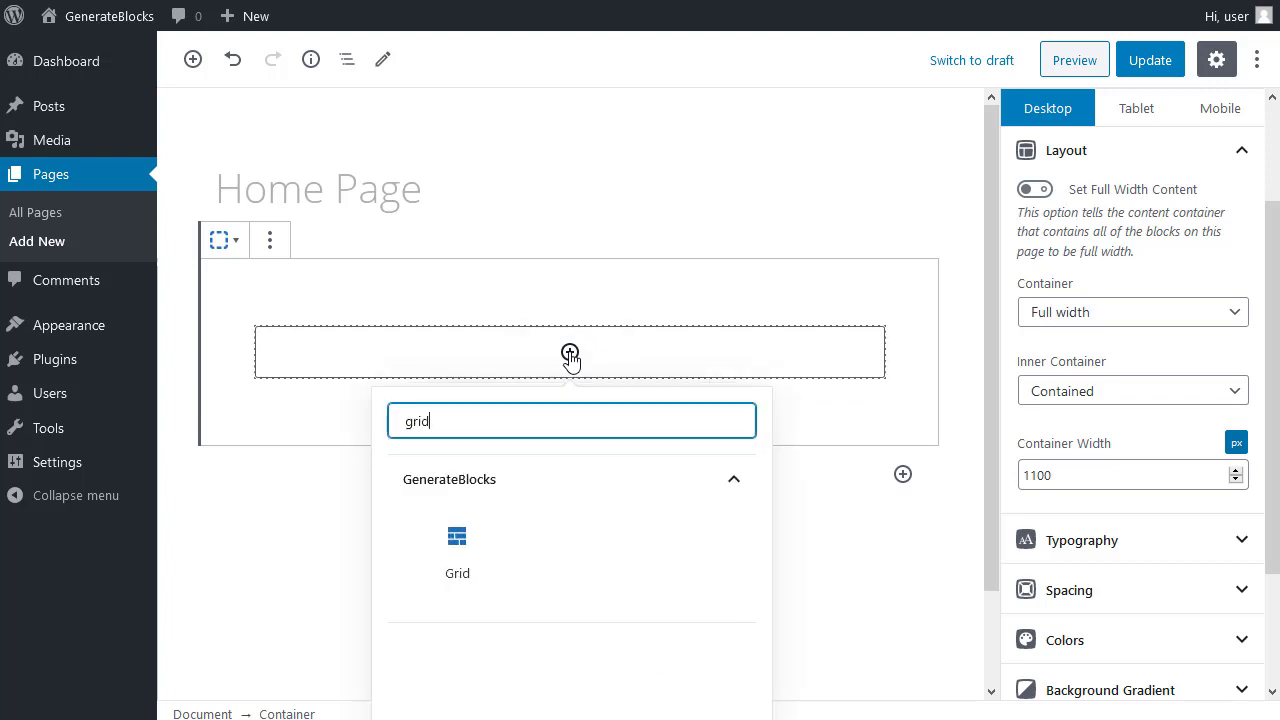
click(453, 555)
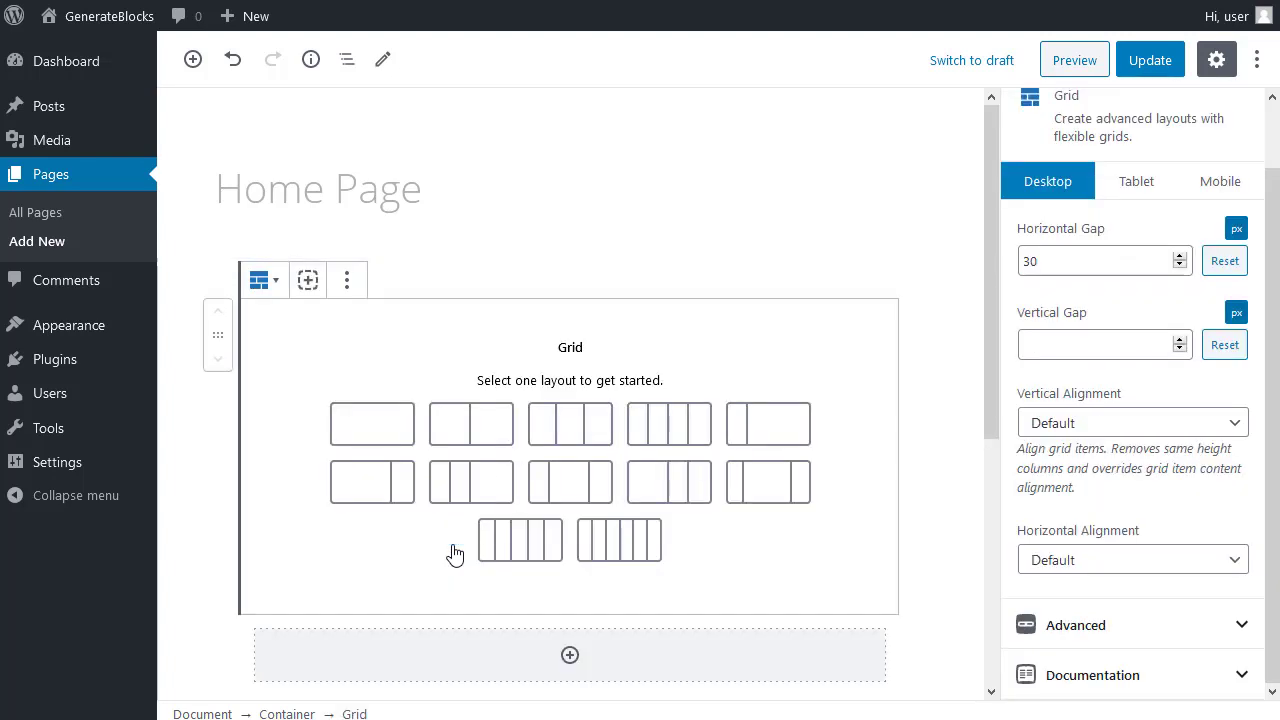
click(360, 430)
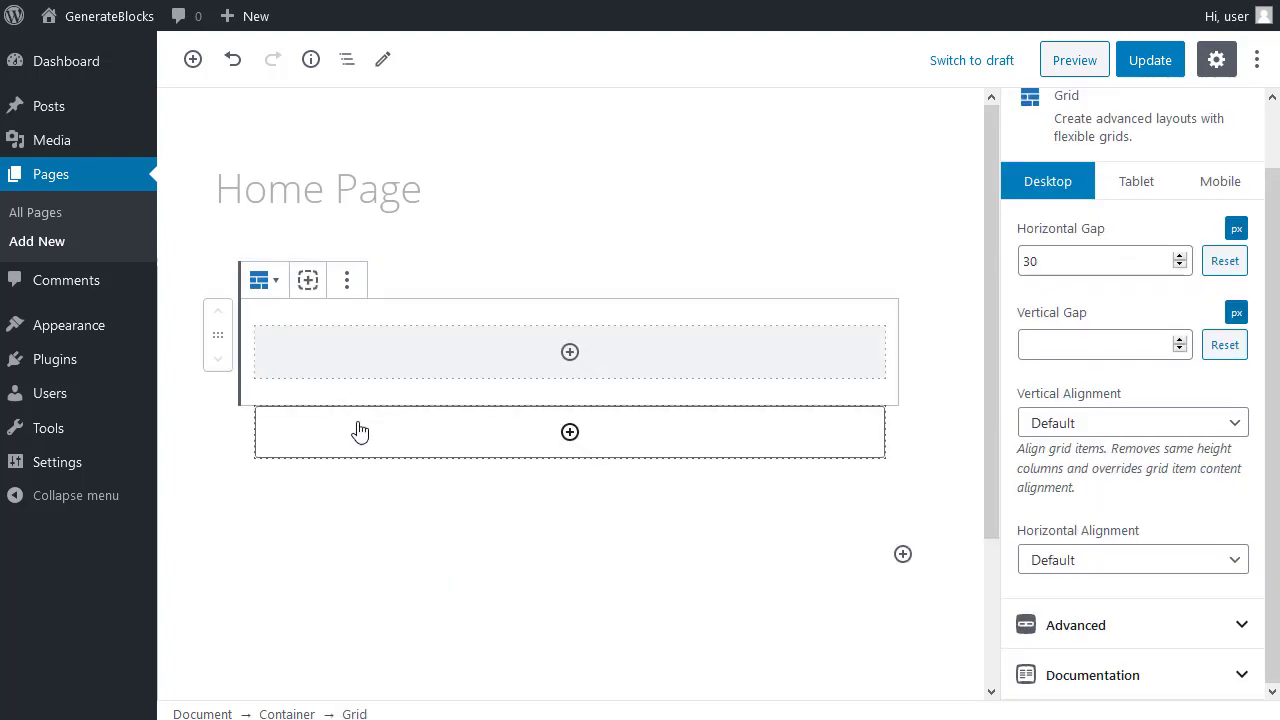
Add a Headline block inside the grid's column reading "This is my hero header headline".
click(569, 354)
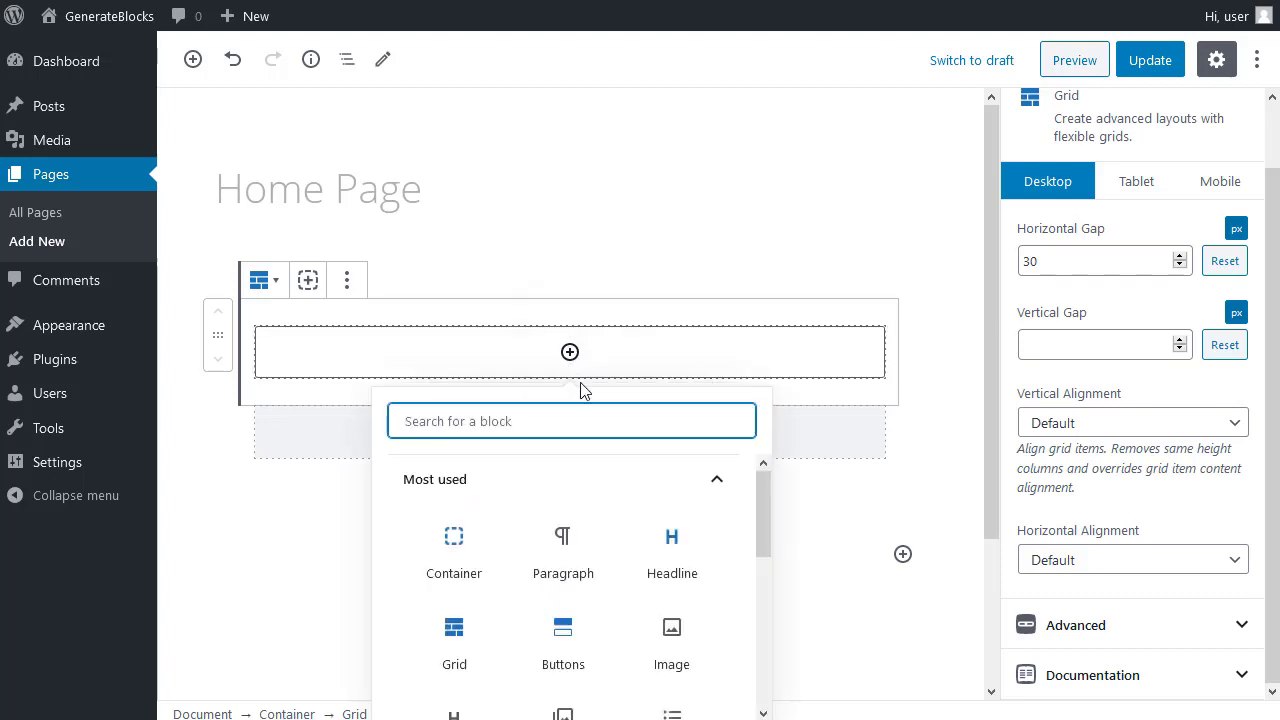
text(headline)
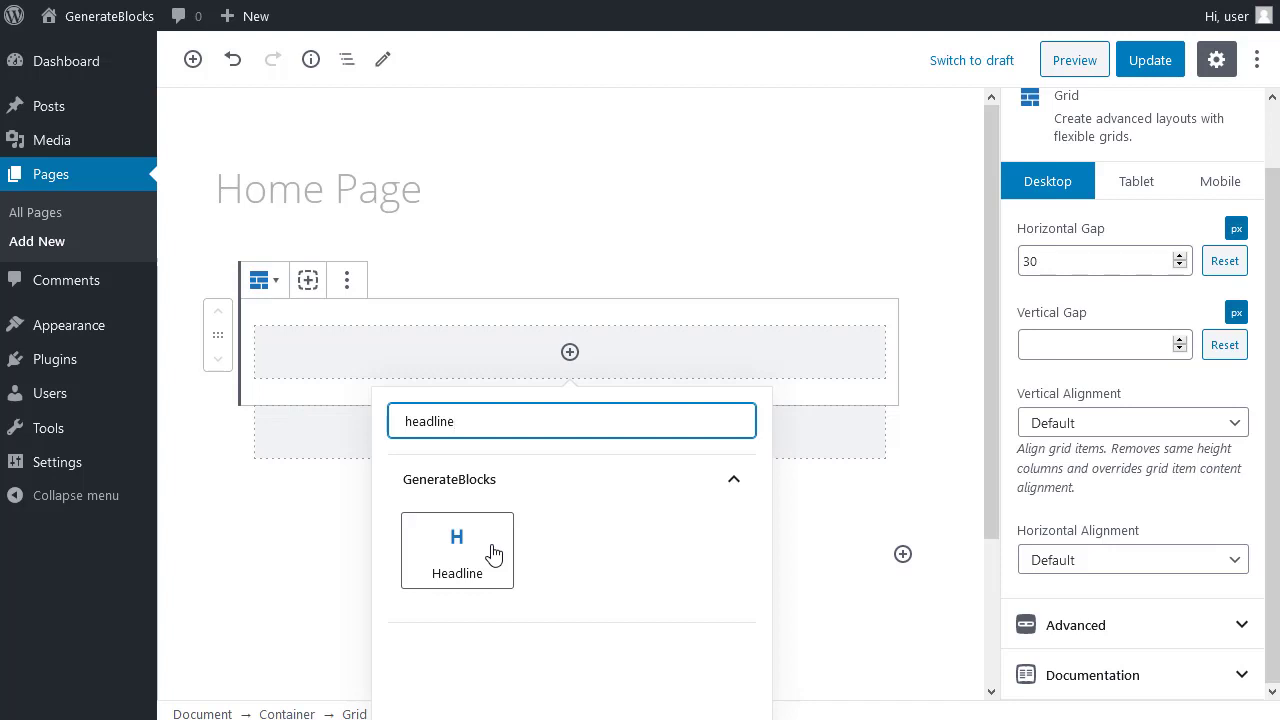
click(493, 554)
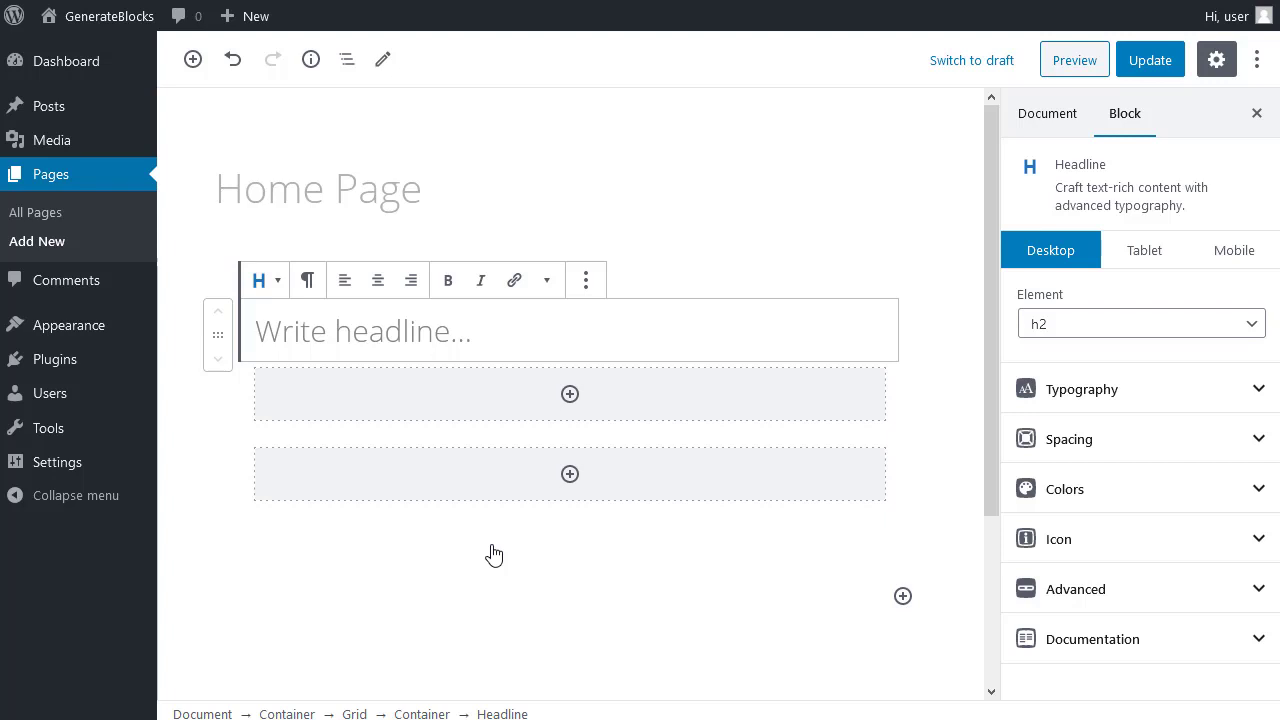
text(This is my hero header headline)
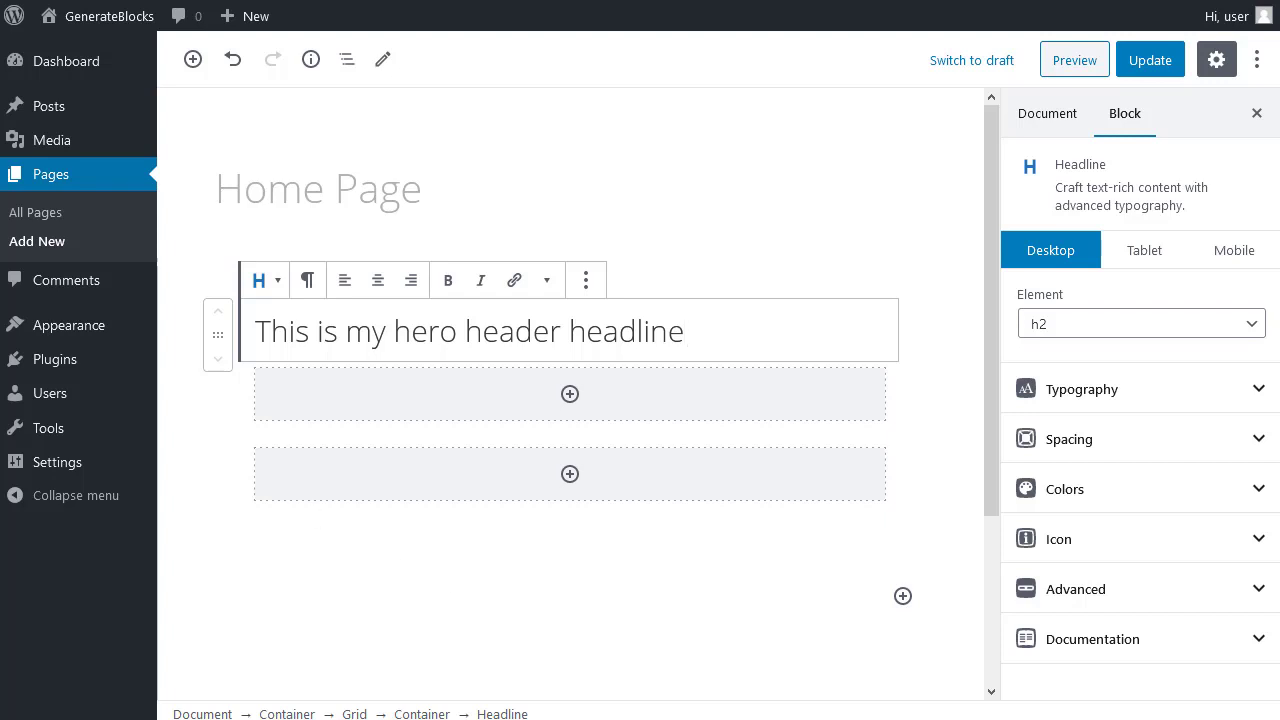
Add a second Headline block below the first with demo text starting "This is a demo paragraph of example text." and make it a paragraph element.
click(570, 394)
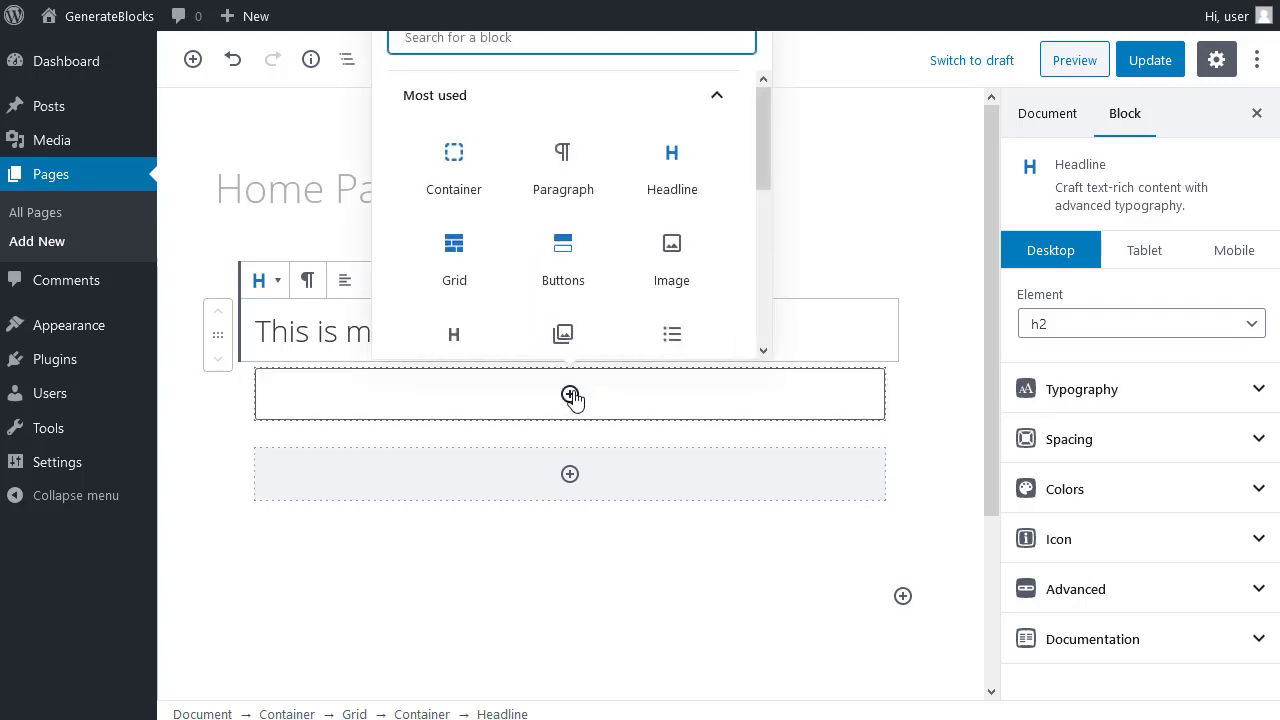
click(669, 175)
text(This is a demo paragraph of example text. It’s only here to help me show you what this page would like like with content in it. This is a demo paragraph of example text.)
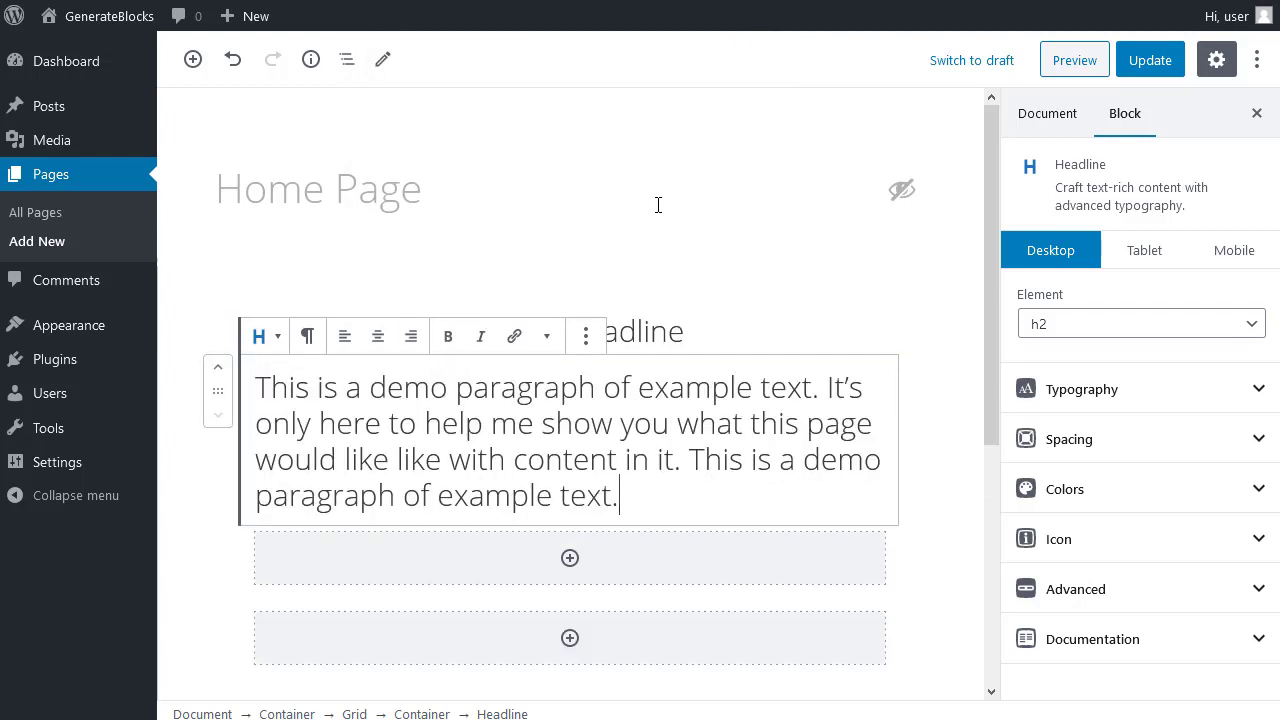
click(1071, 326)
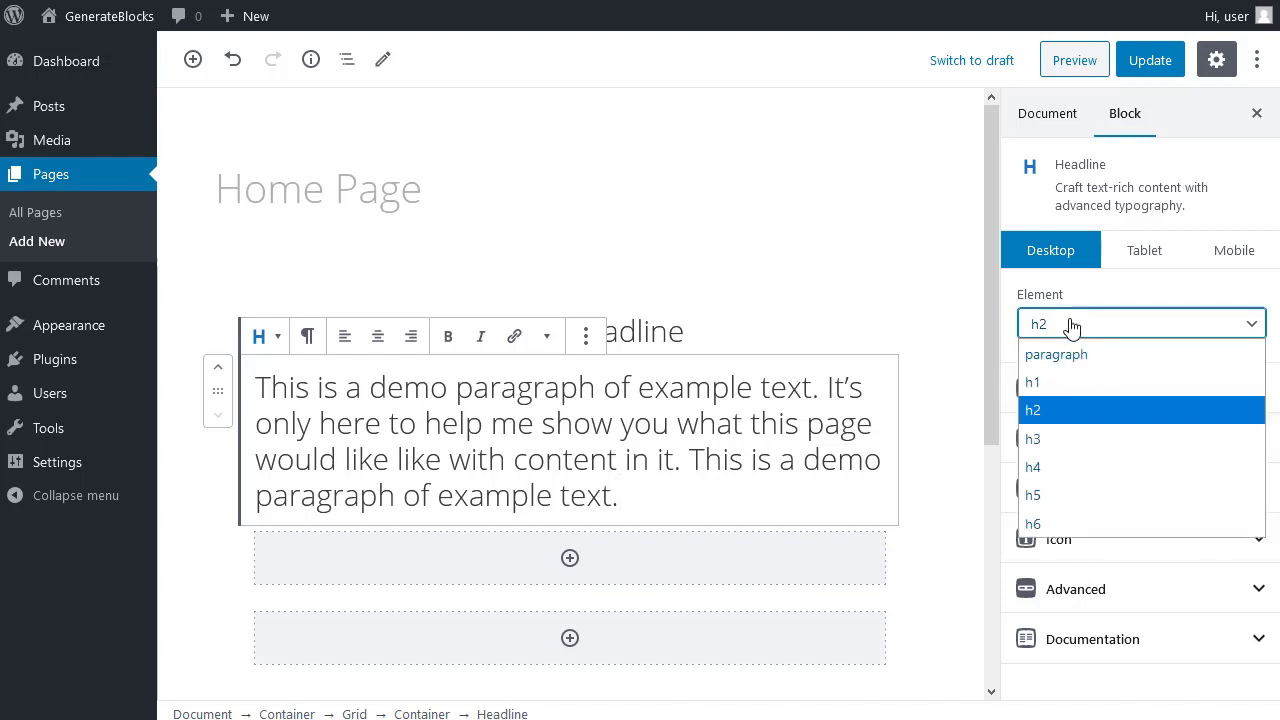
click(1066, 356)
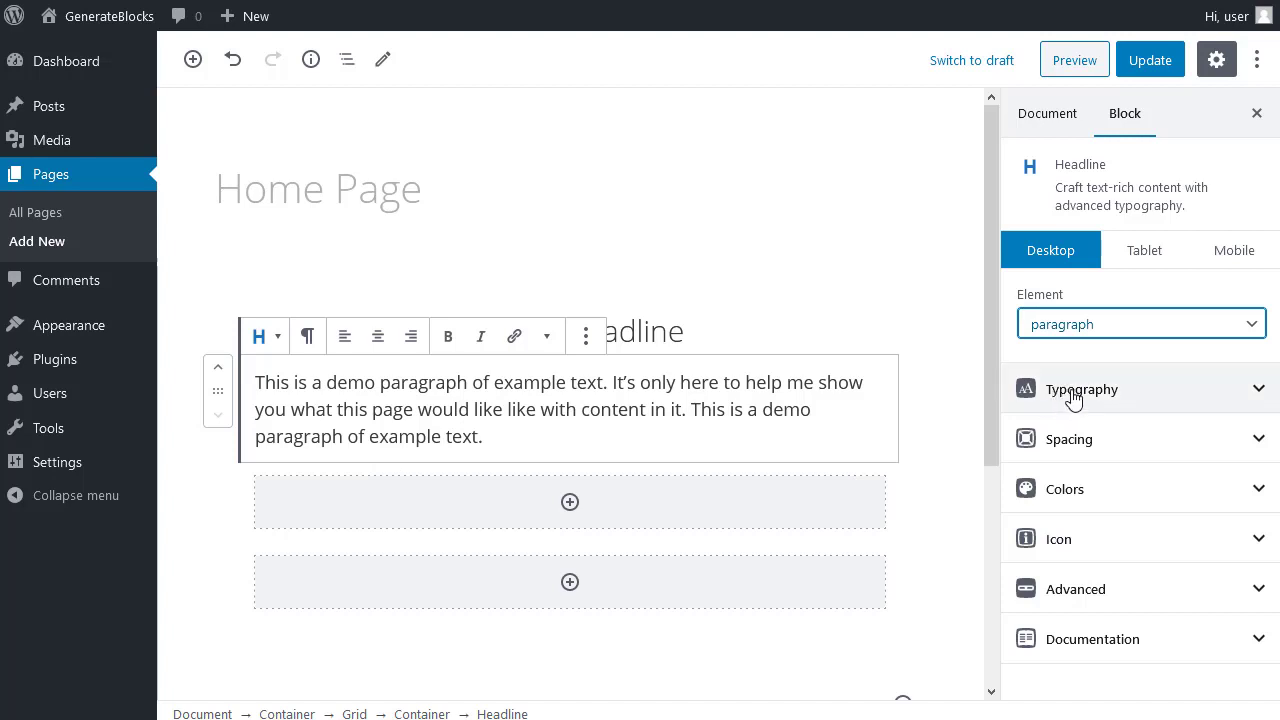
Enable advanced typography for the demo paragraph and set its font size to 20 px.
click(1073, 392)
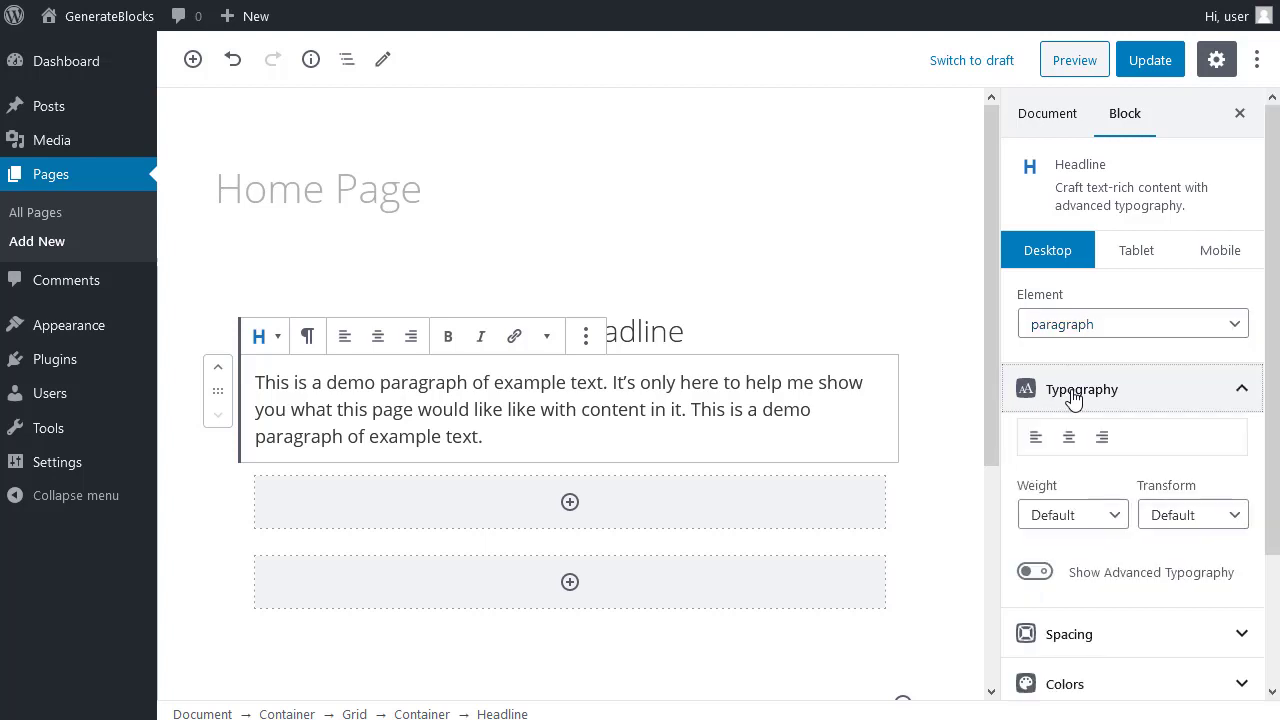
click(1036, 572)
scroll(1043, 583, down, 4)
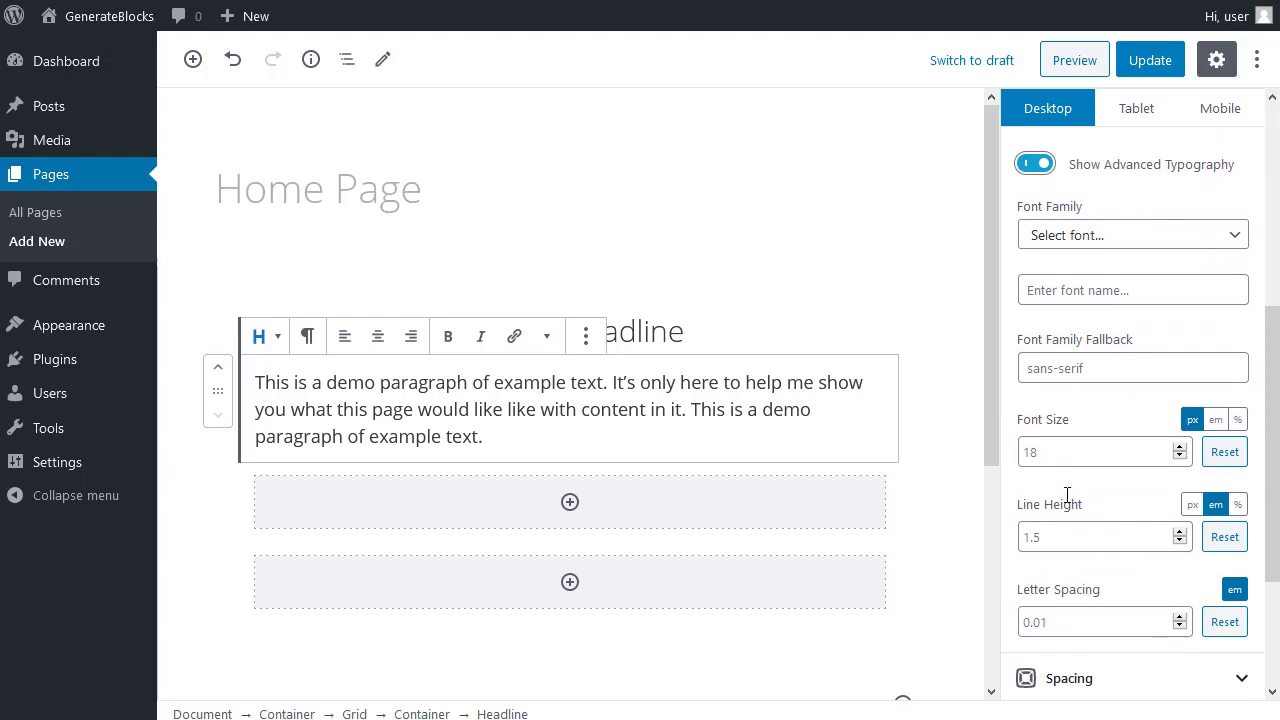
click(1066, 451)
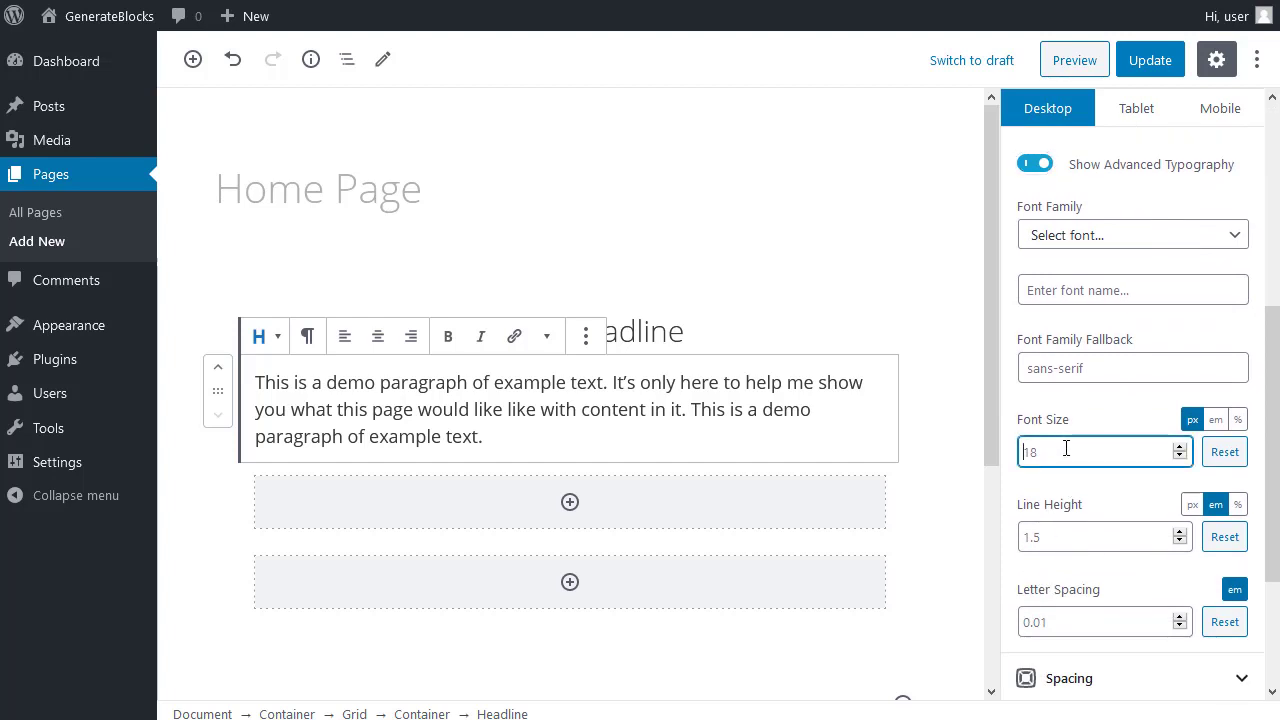
text(20)
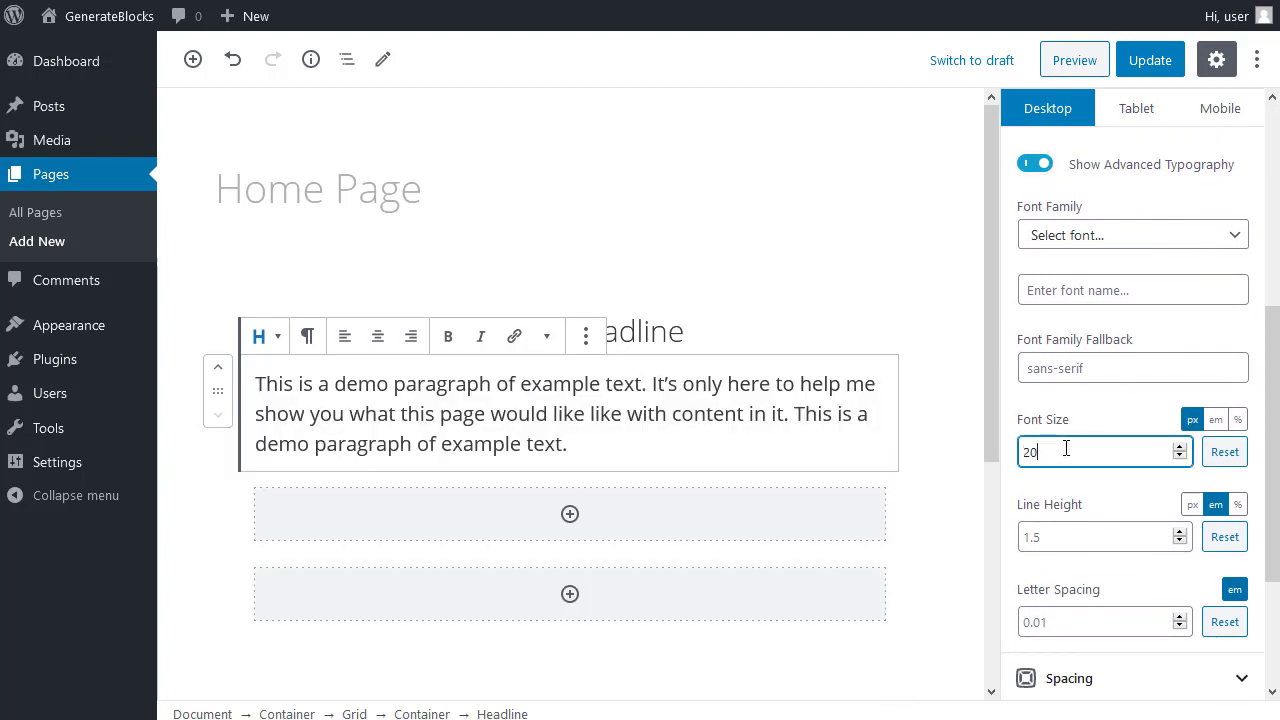
Enable advanced typography for the hero headline, set its font size to 50 px, and update the page.
click(641, 330)
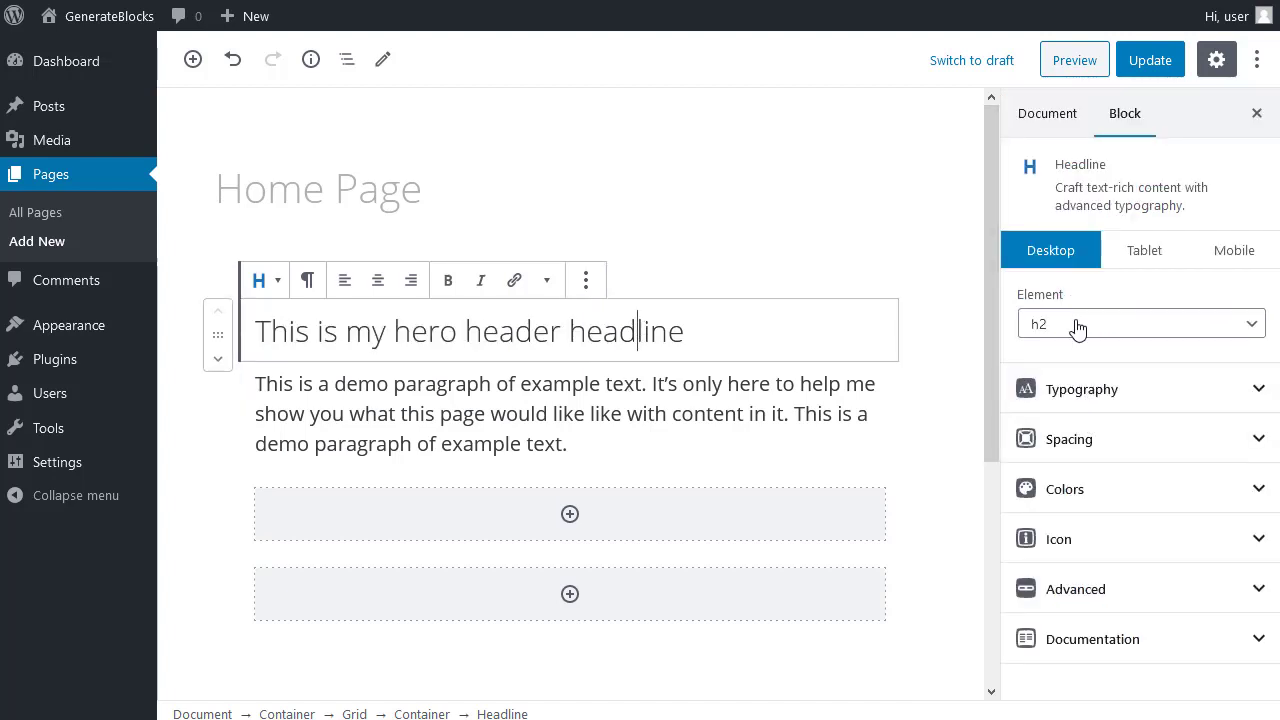
click(705, 335)
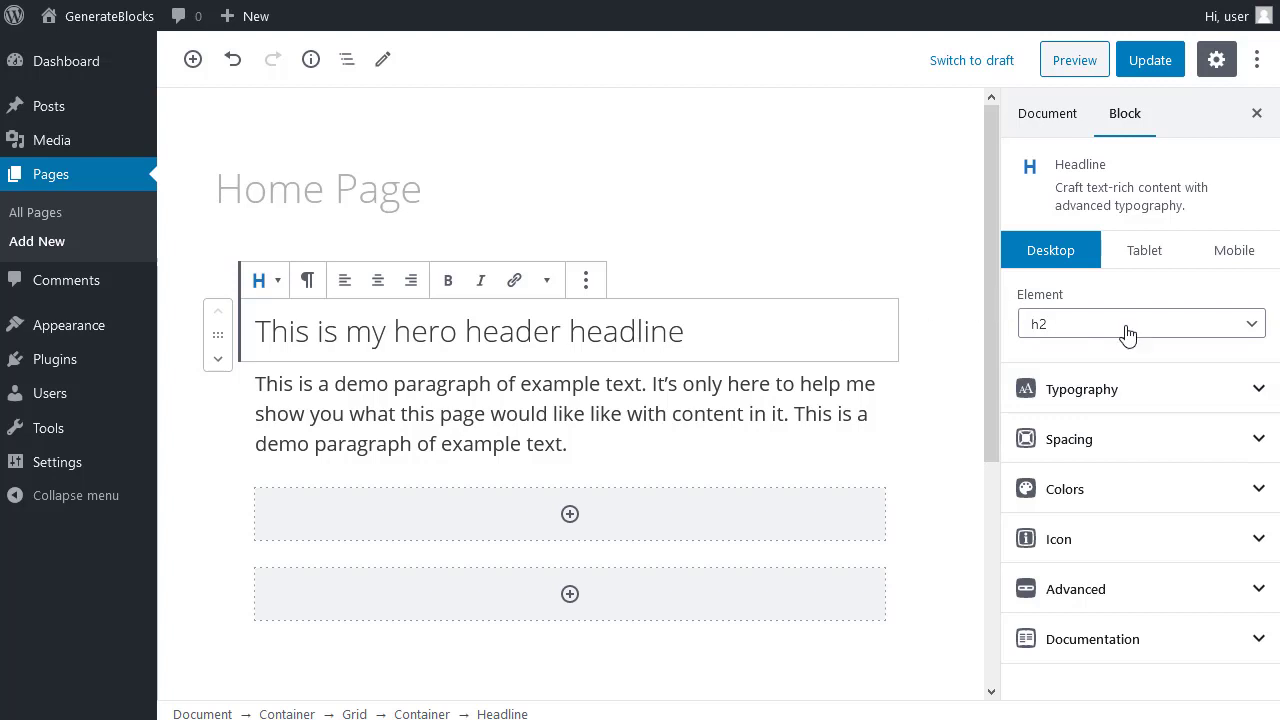
click(1108, 400)
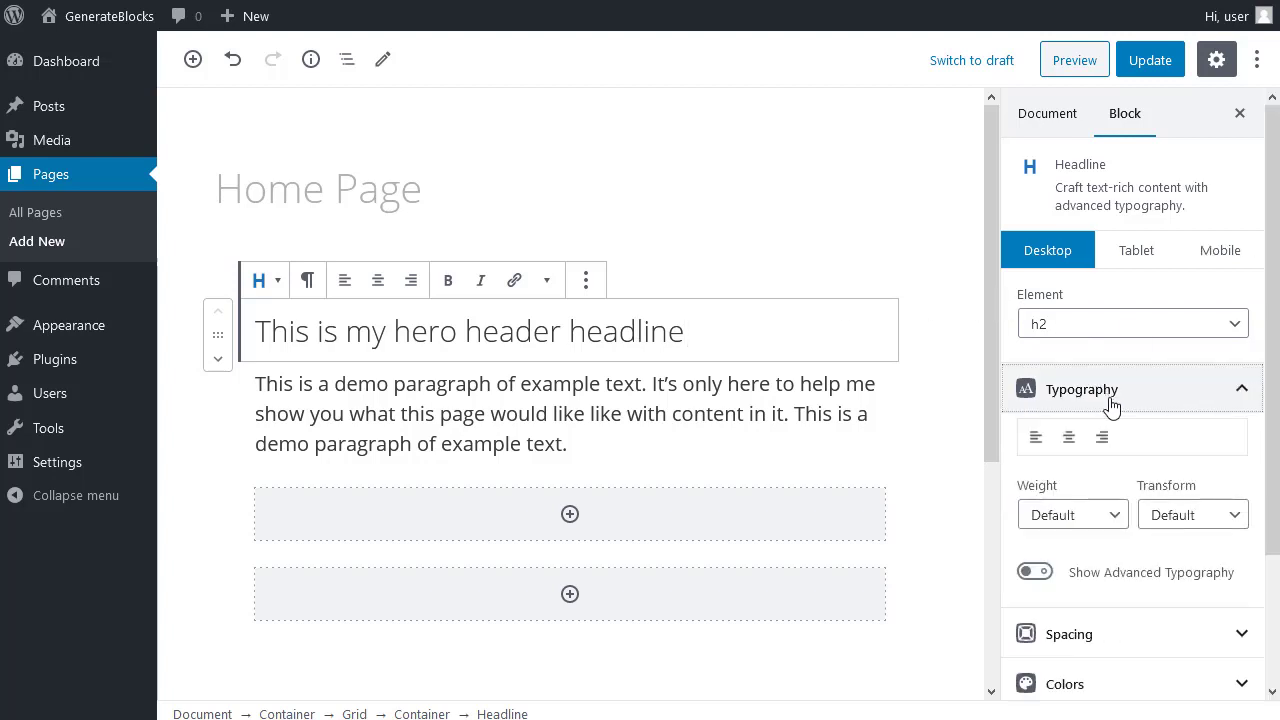
click(1036, 573)
scroll(1043, 580, down, 5)
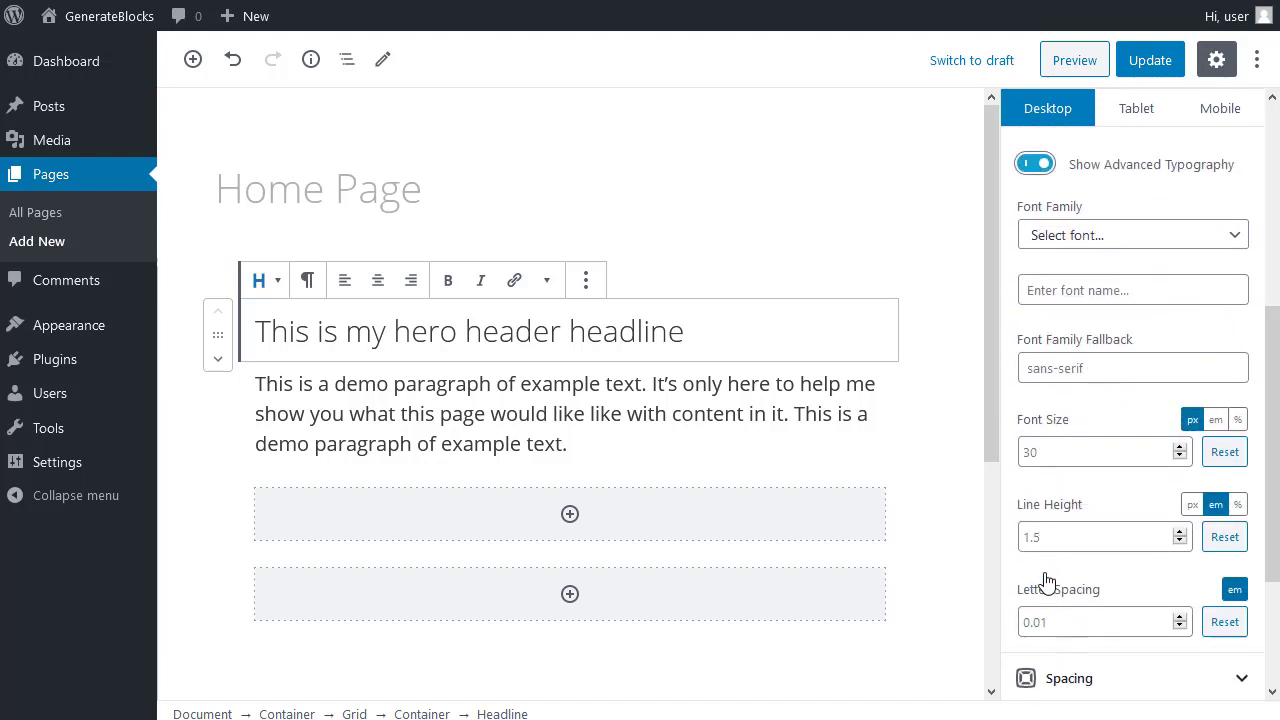
click(1042, 455)
text(5)
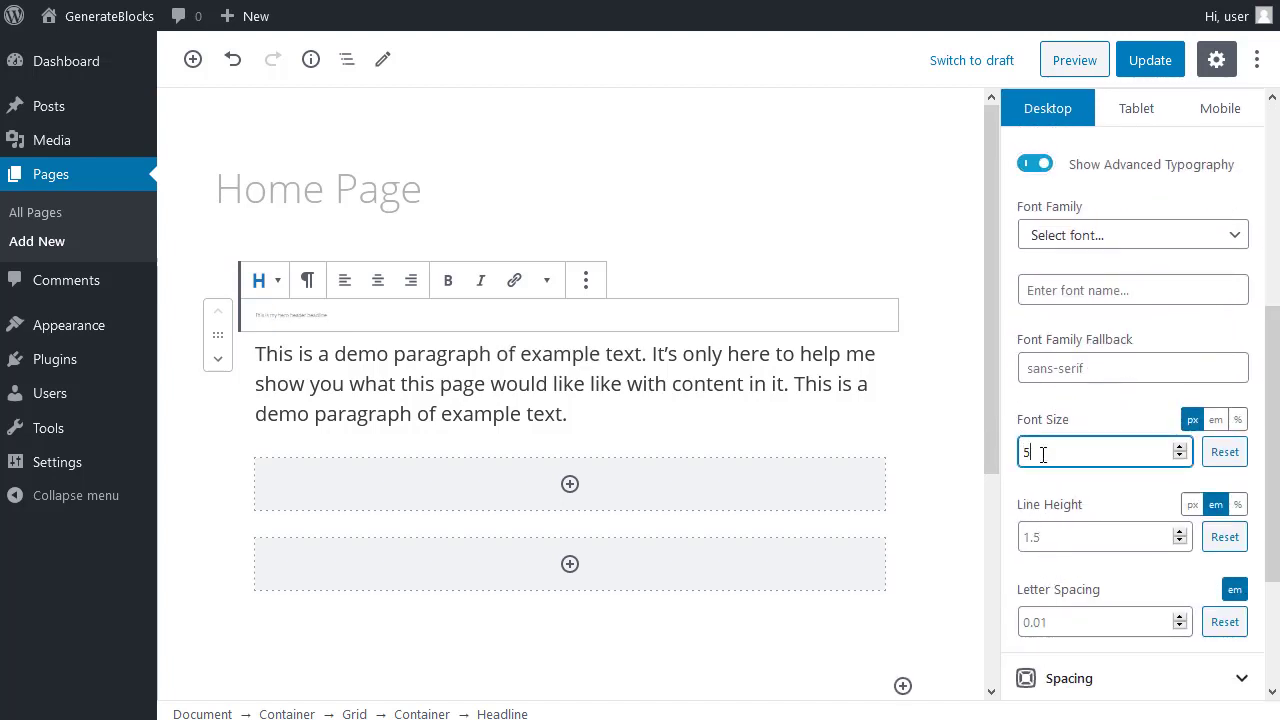
text(0)
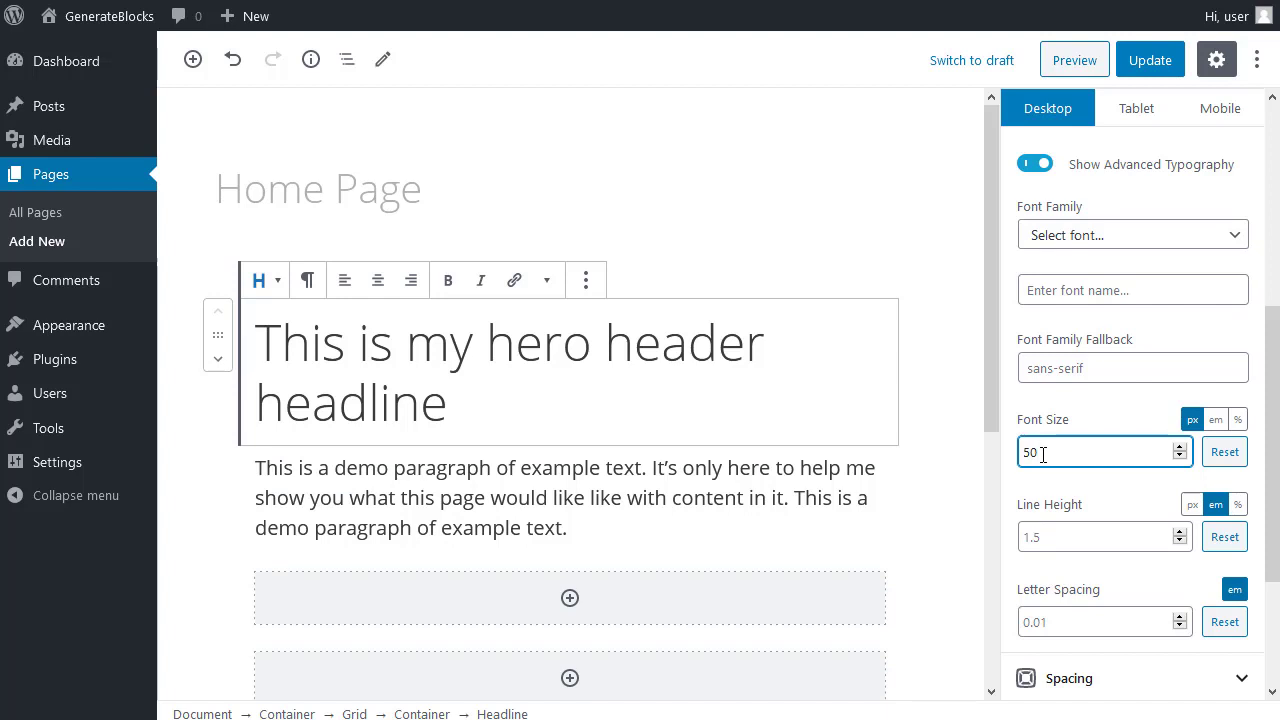
click(1163, 62)
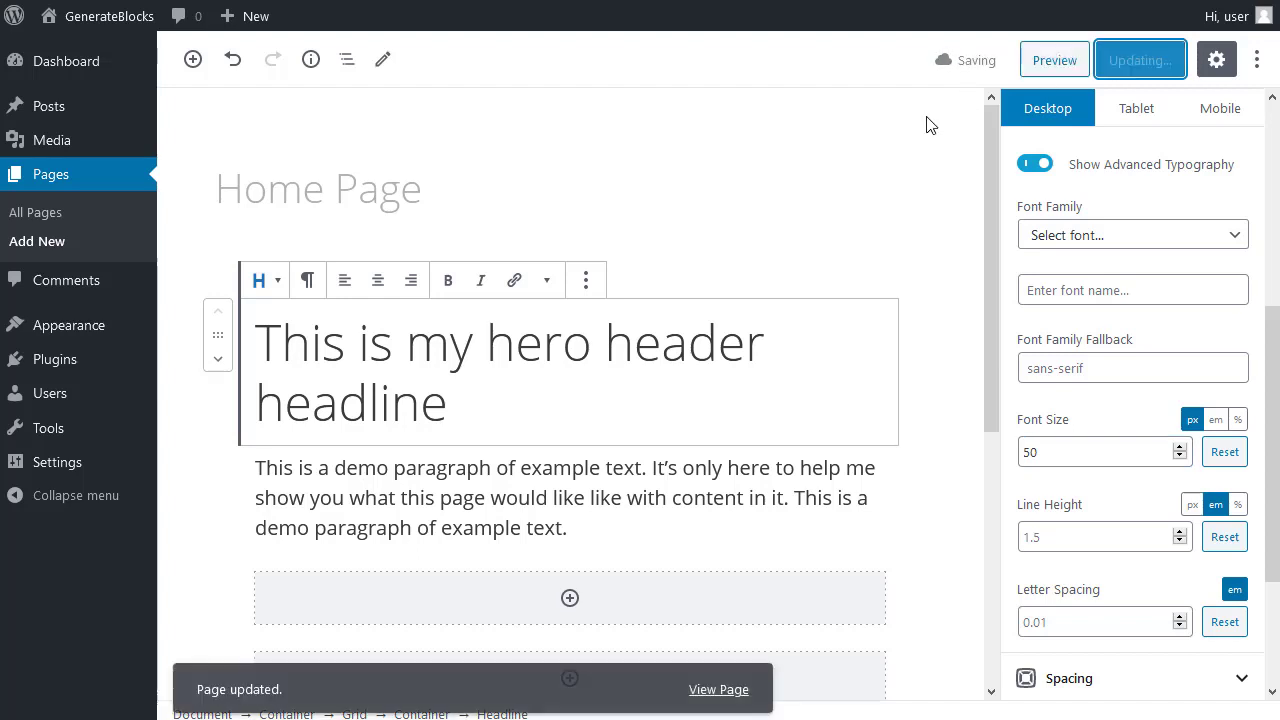
Set the hero headline's font size on mobile to 30 px and update the page.
click(1220, 112)
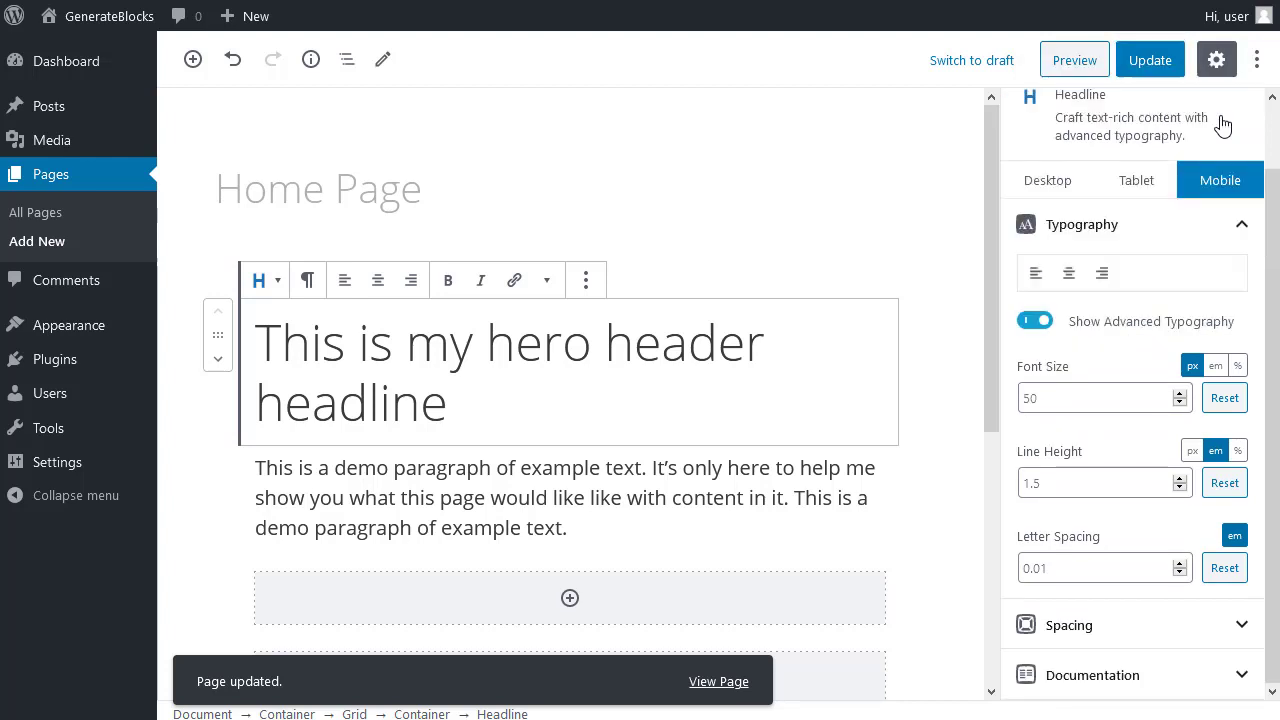
click(1049, 398)
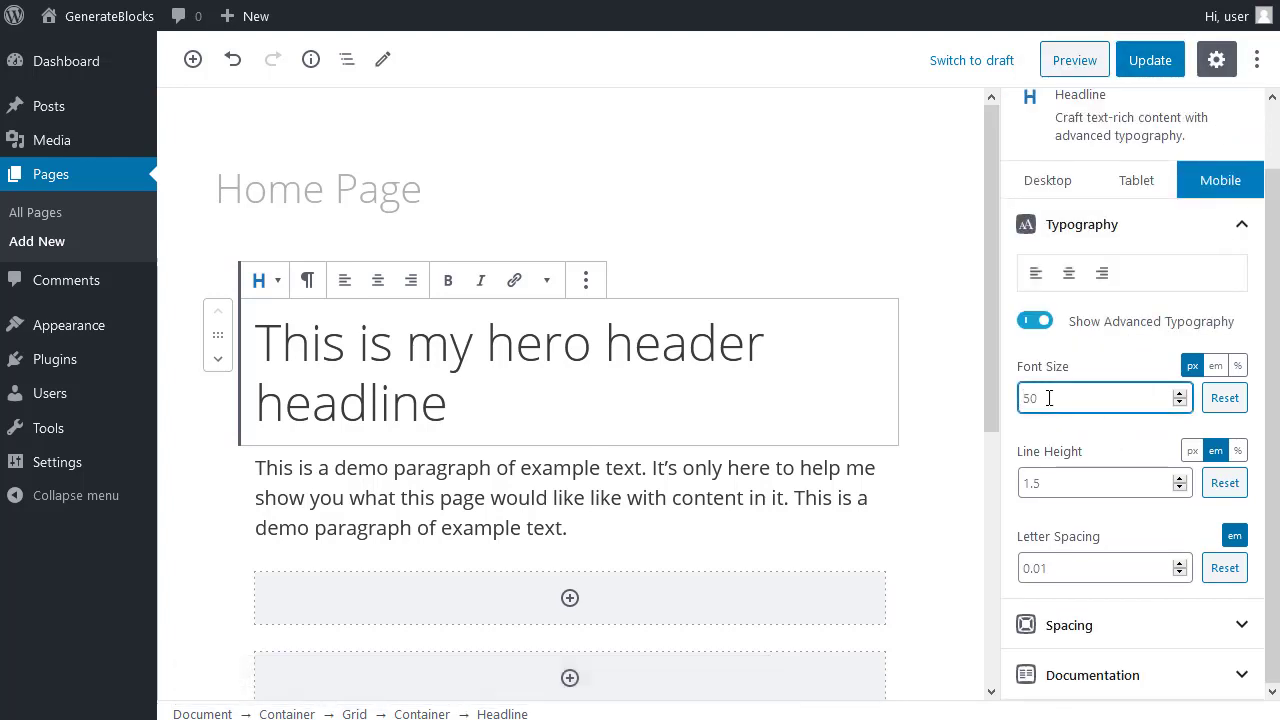
text(30)
click(1151, 62)
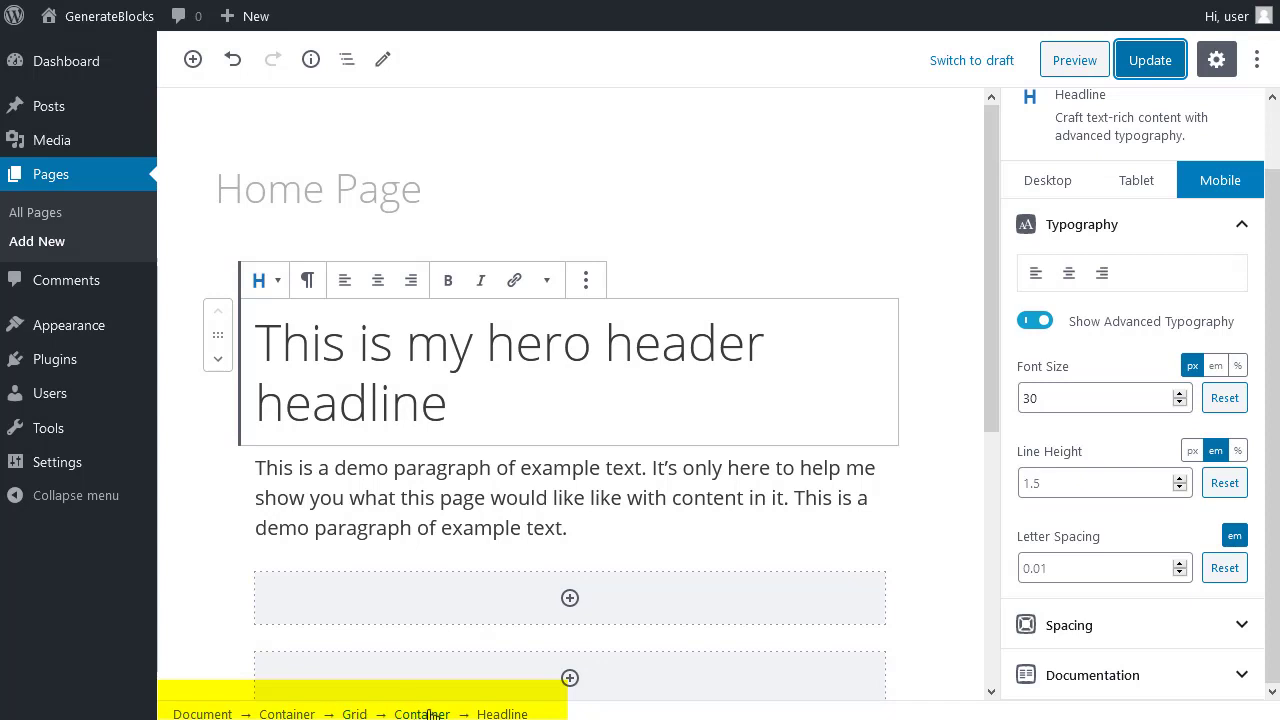
Select the outer hero container and set its background image to the office photo from the media library.
click(787, 348)
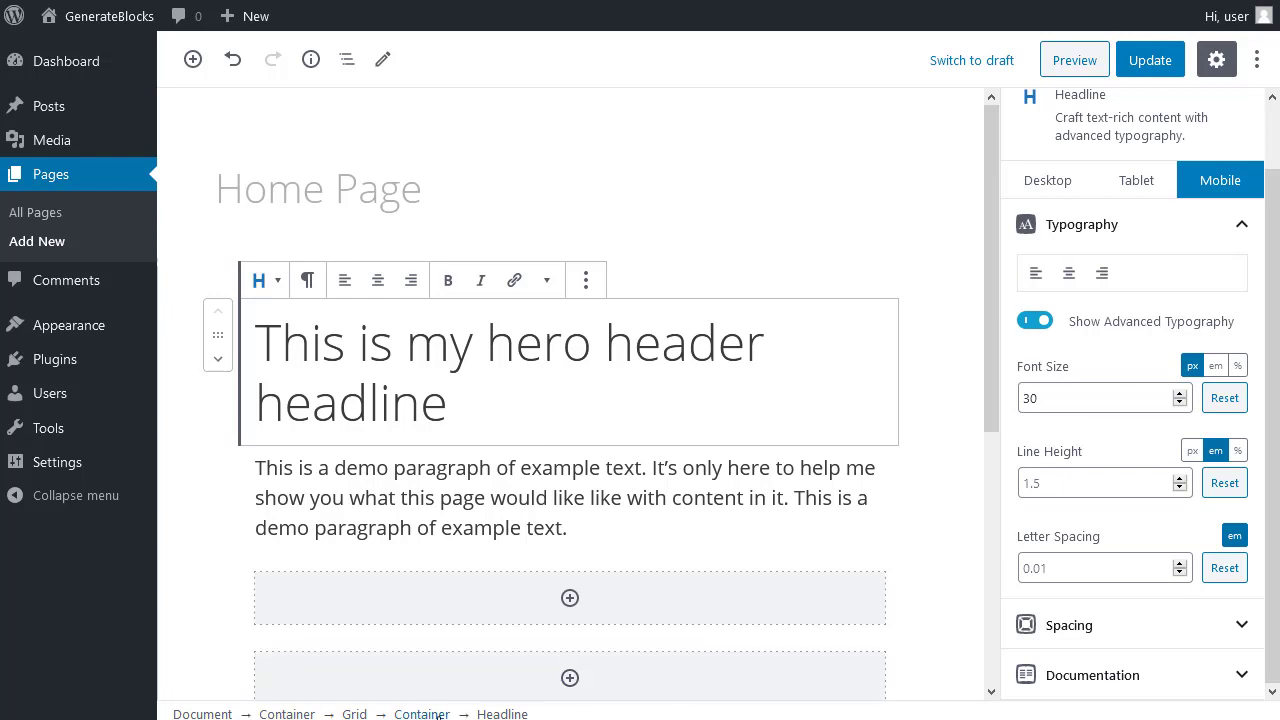
click(287, 714)
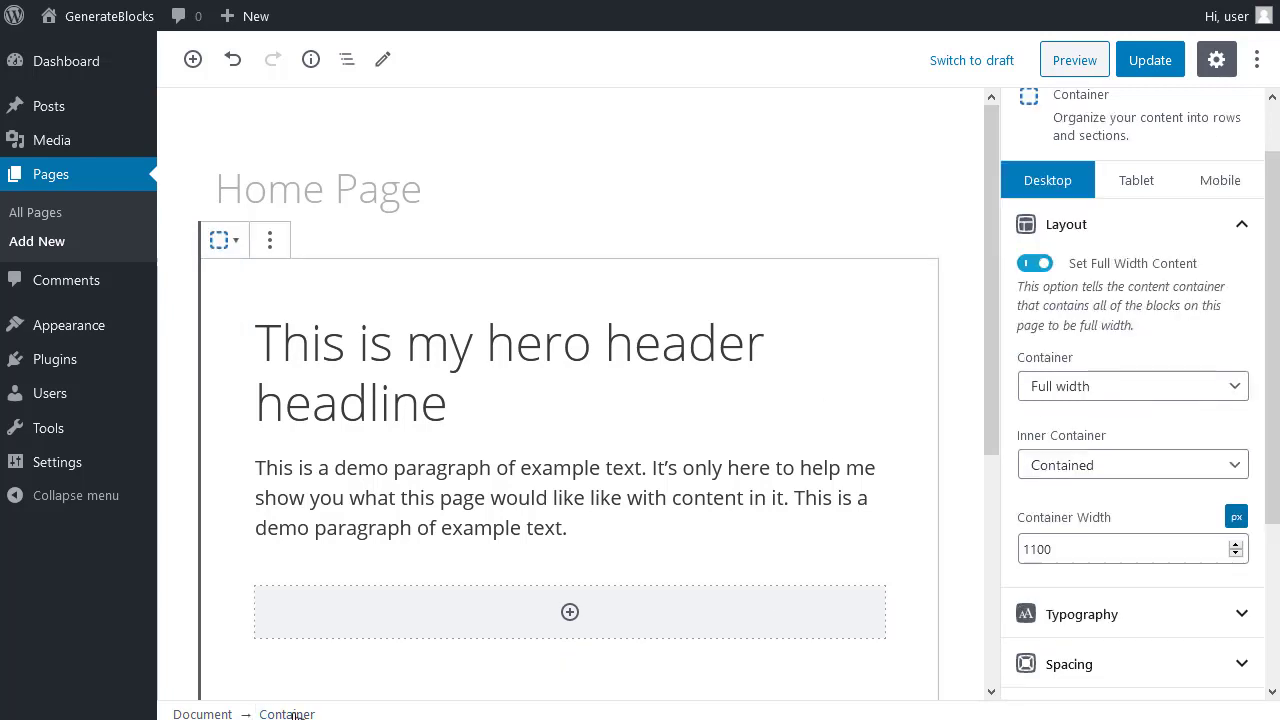
drag(990, 277, 989, 309)
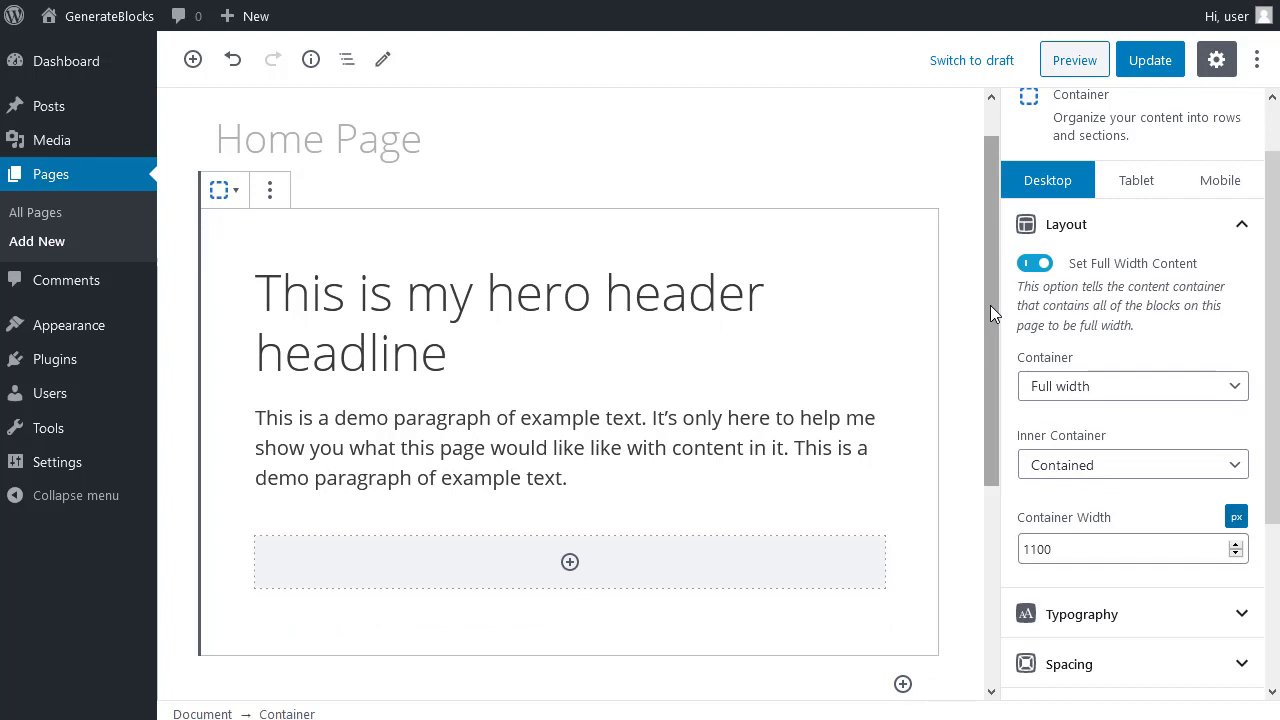
drag(1270, 313, 1270, 539)
click(1188, 578)
click(1146, 560)
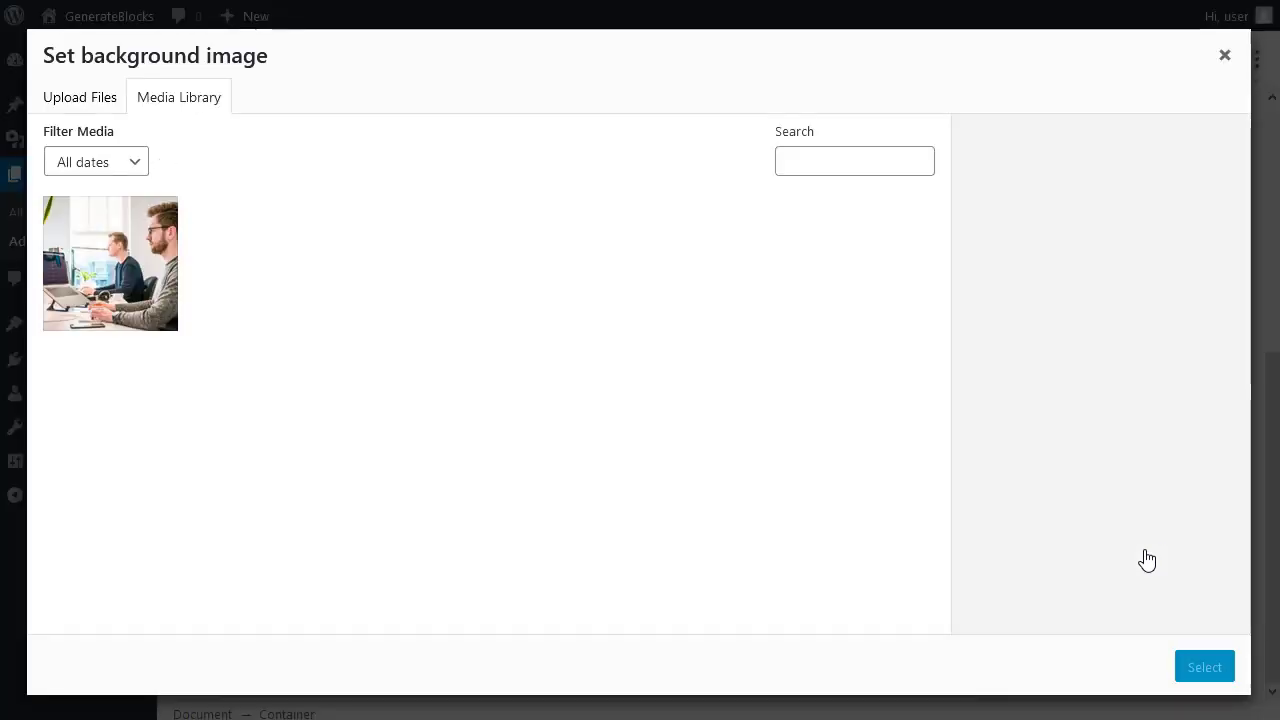
click(101, 250)
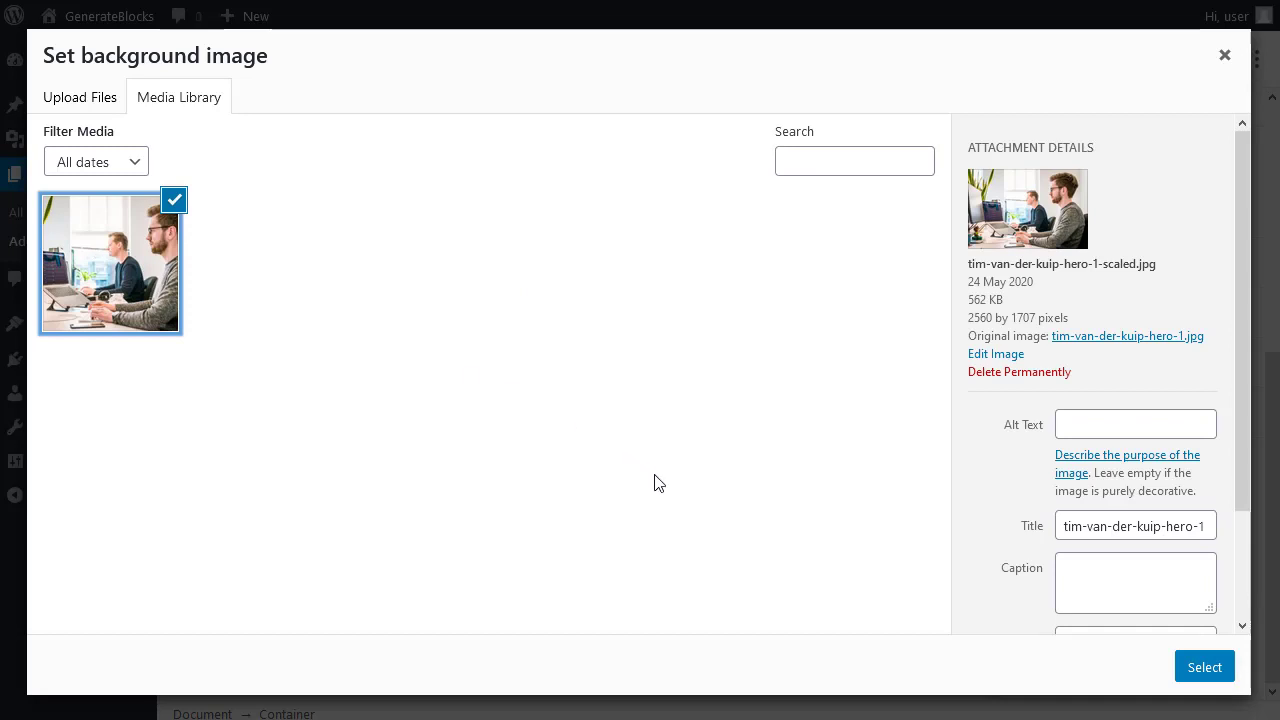
click(1192, 666)
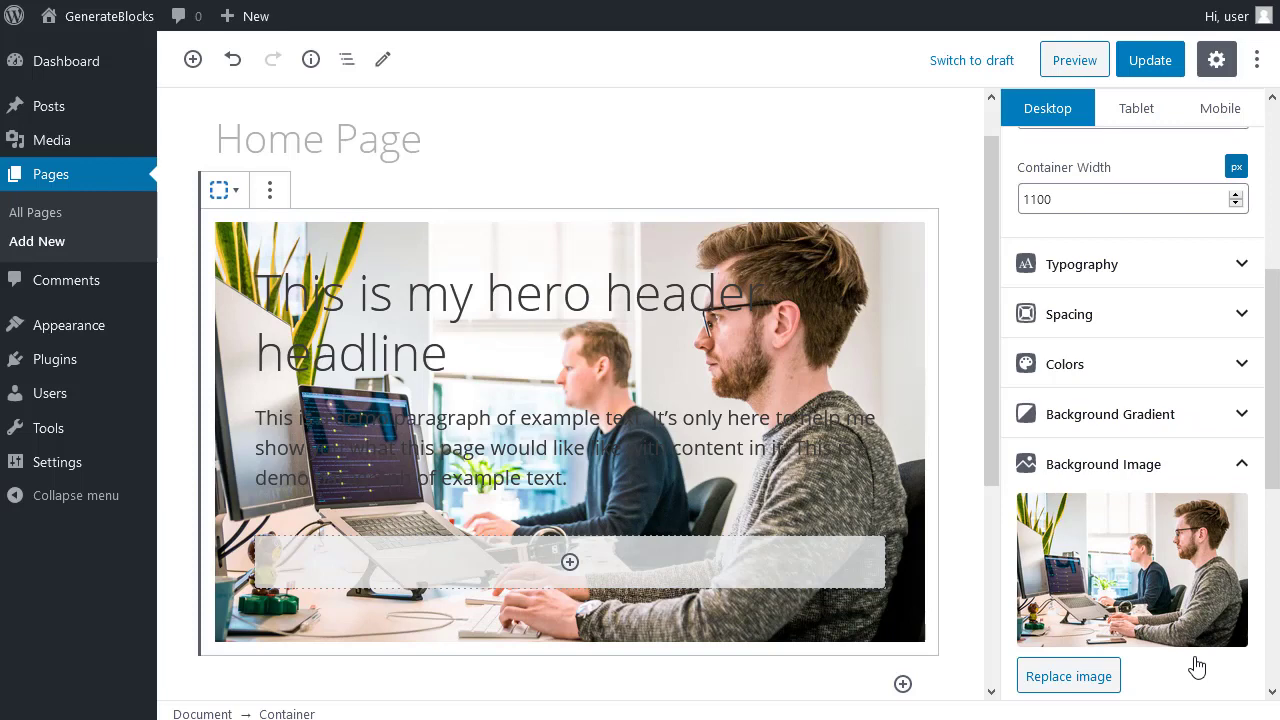
Switch the page editor to fullscreen mode.
click(1259, 60)
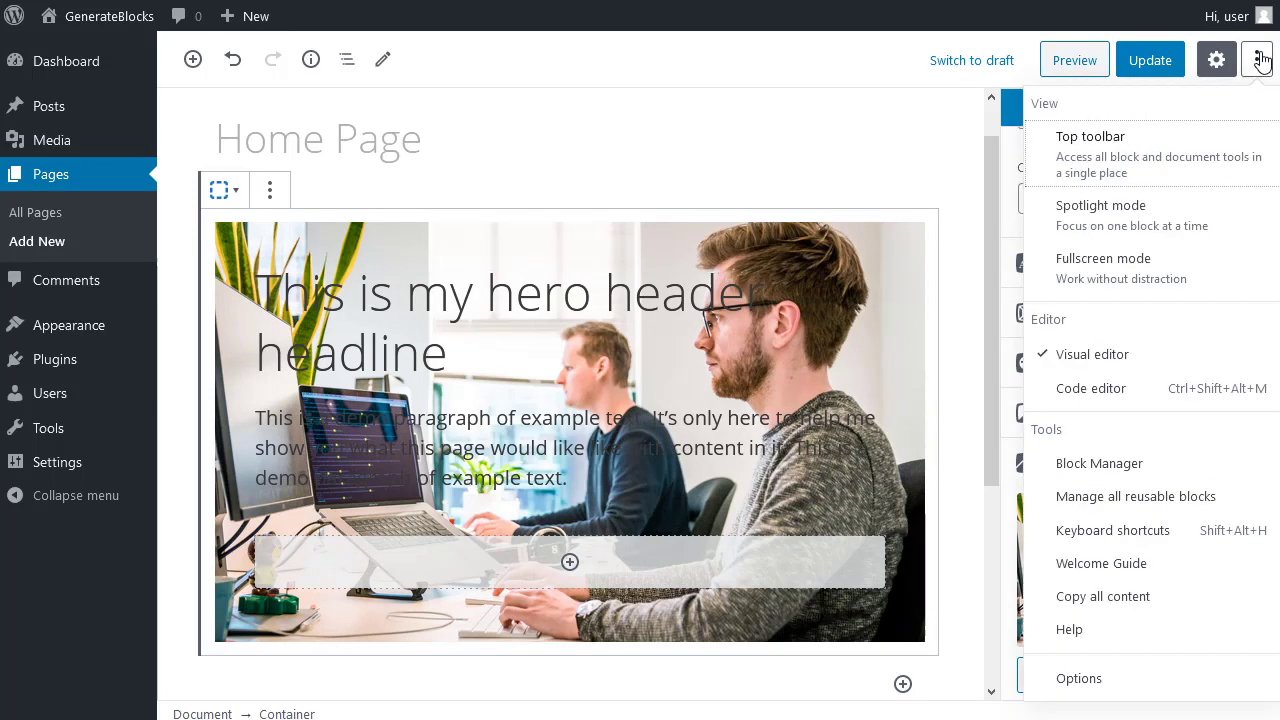
click(1130, 268)
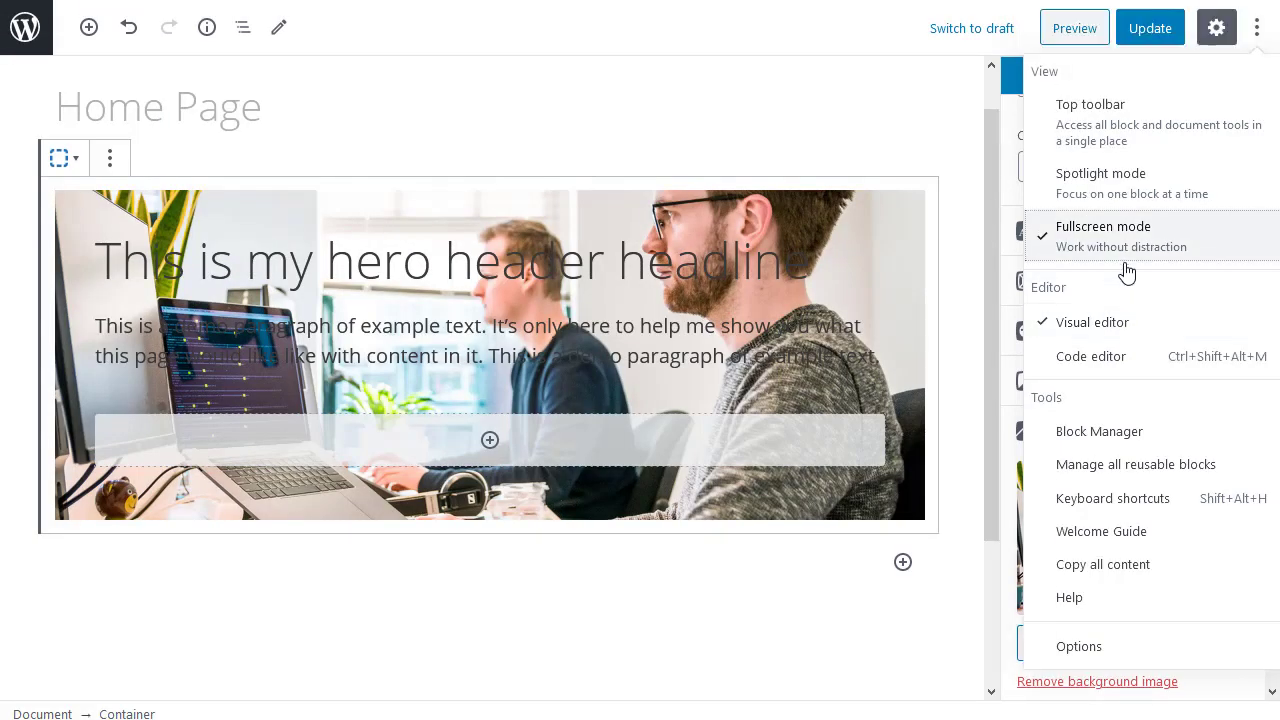
click(950, 107)
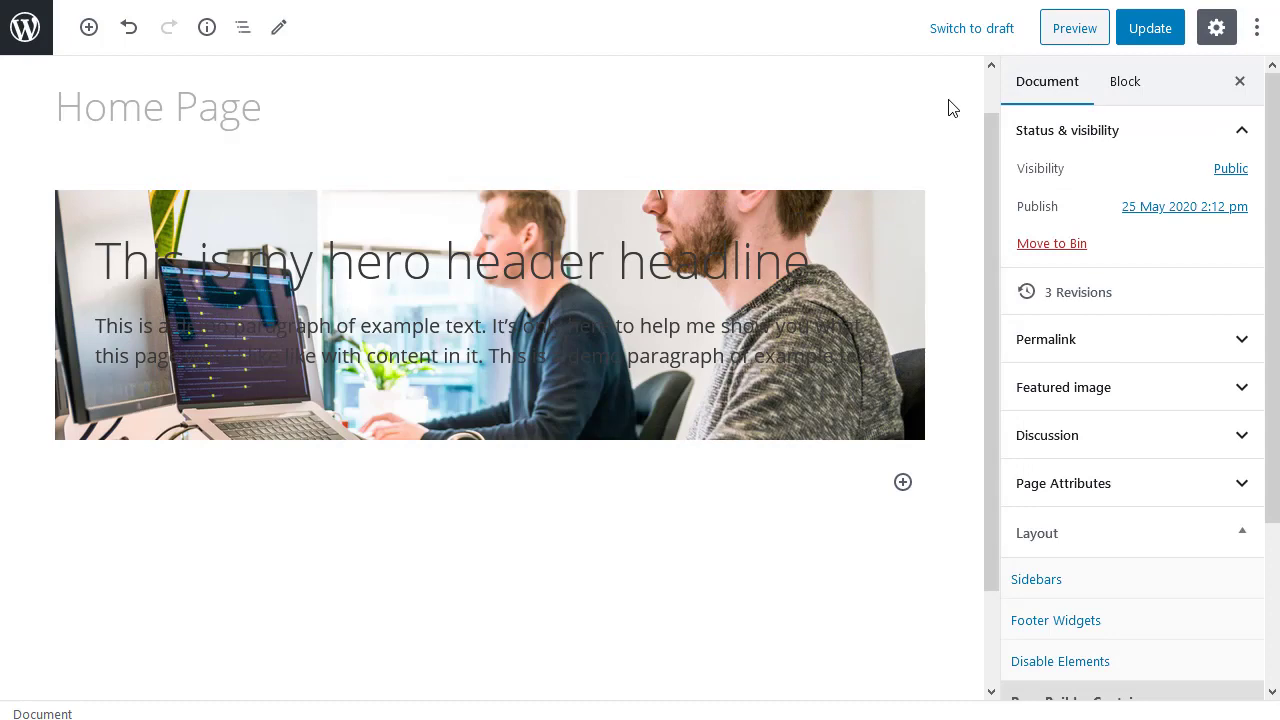
Turn on the background color overlay for the outer hero container's background image.
click(924, 207)
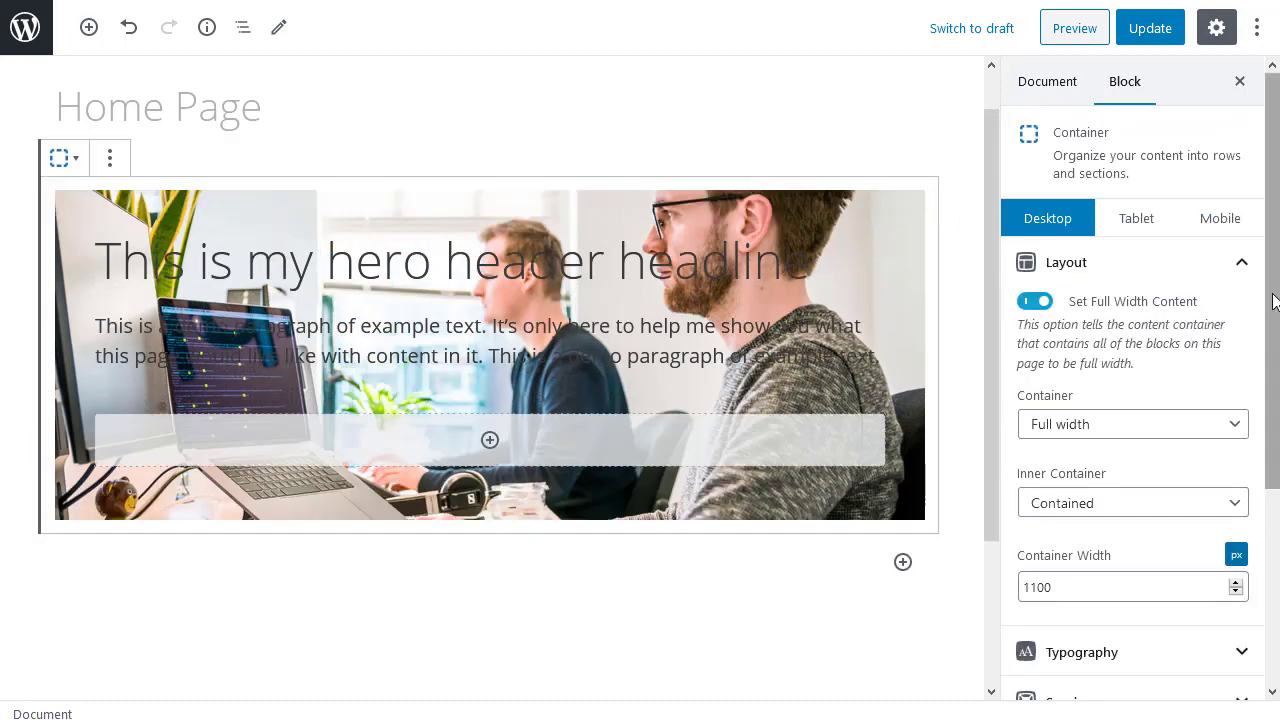
drag(1275, 300, 1271, 572)
click(1244, 580)
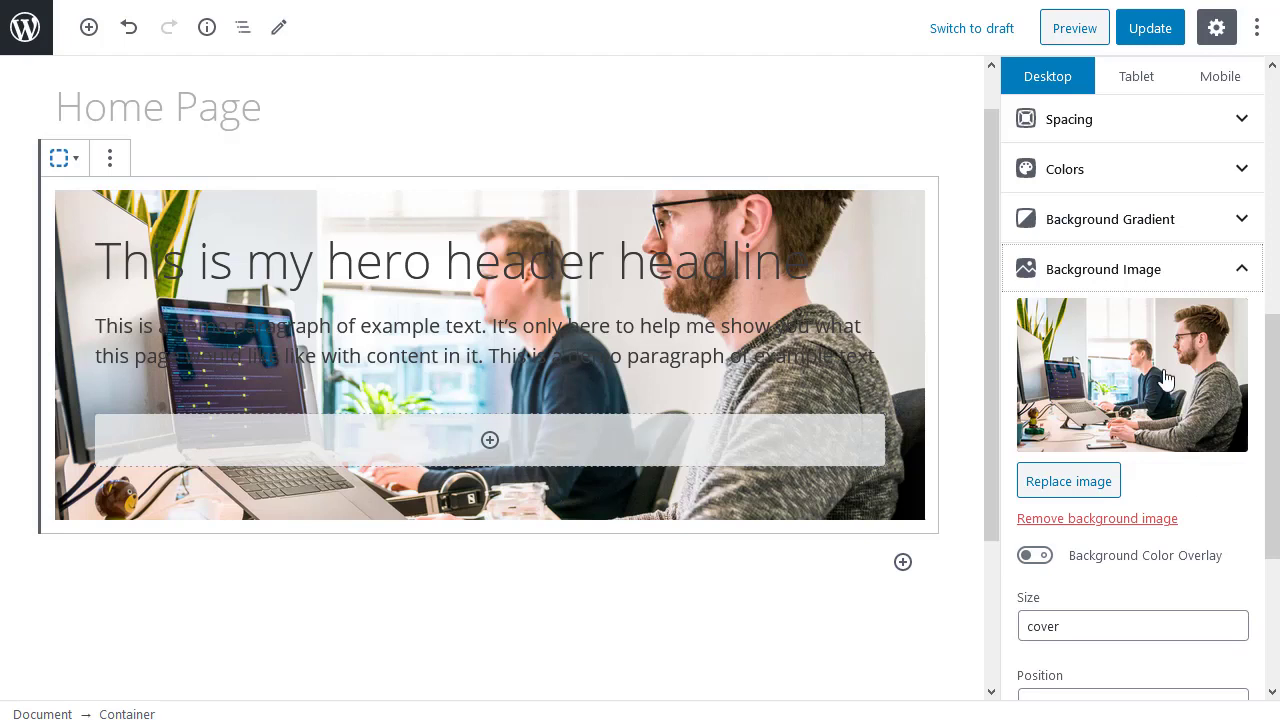
click(1046, 559)
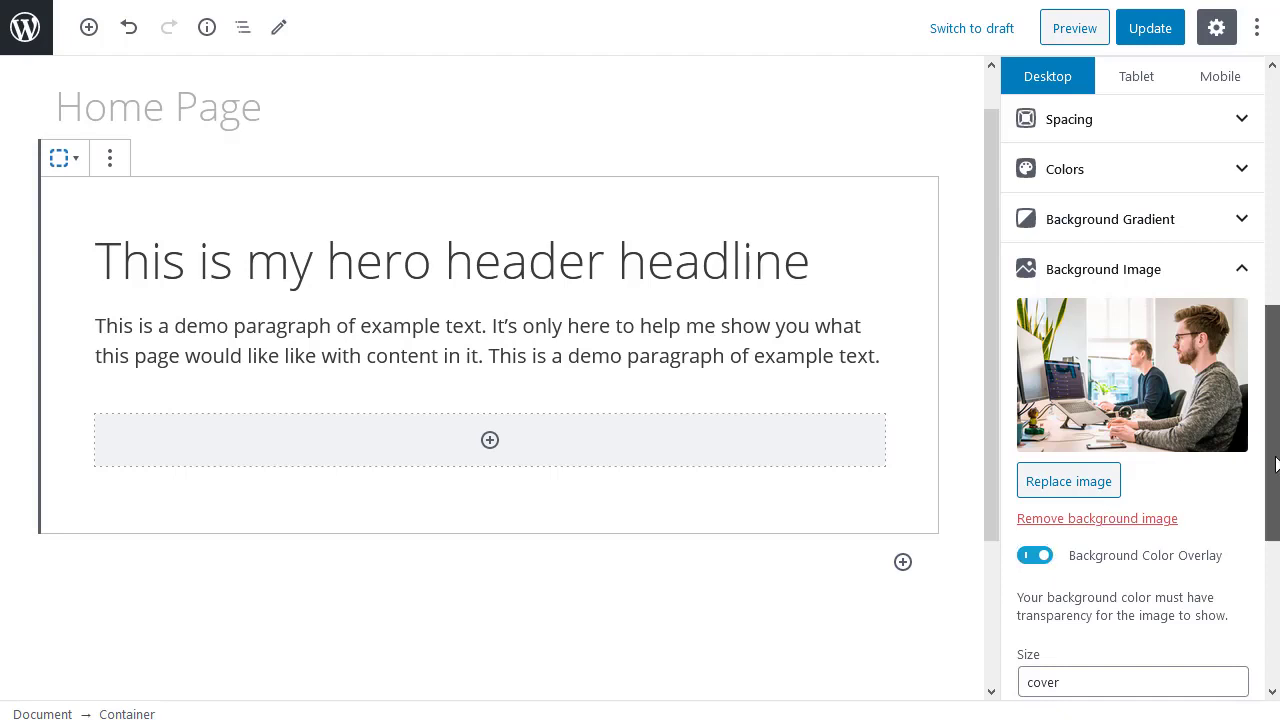
Set the outer container's background color to #000000 with an opacity of 0.59.
drag(1276, 463, 1275, 398)
click(1242, 342)
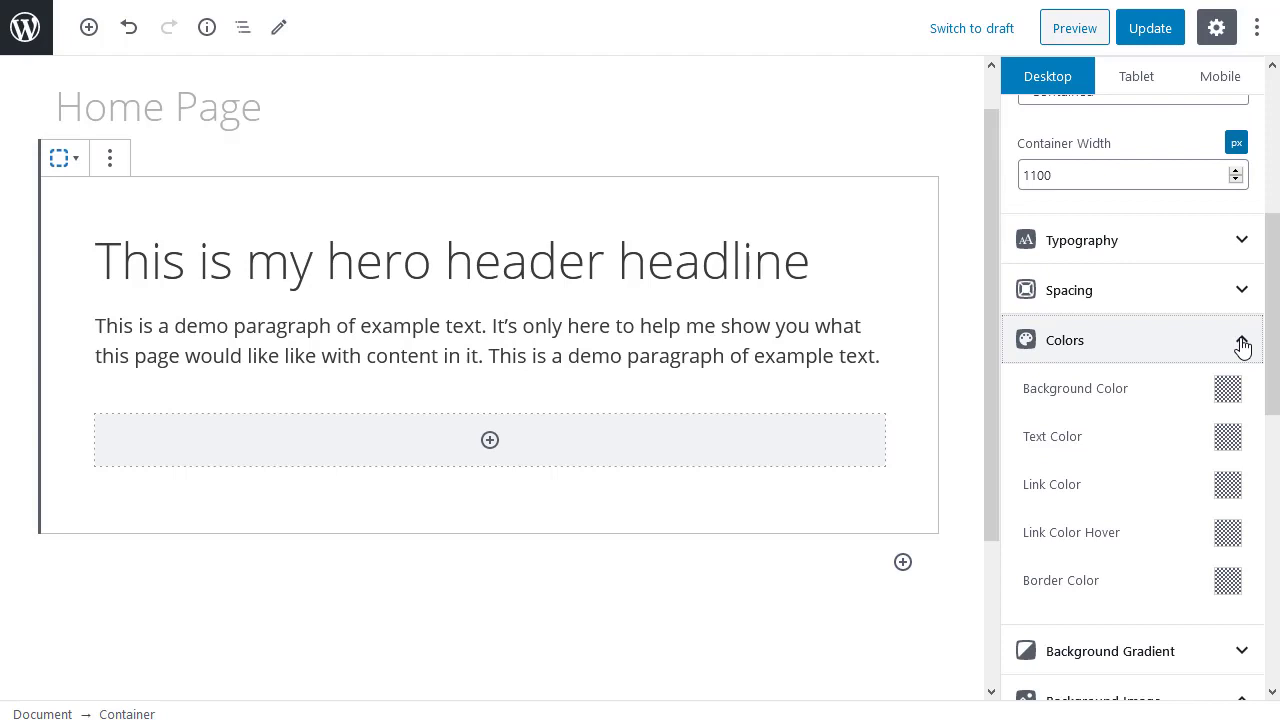
click(1226, 392)
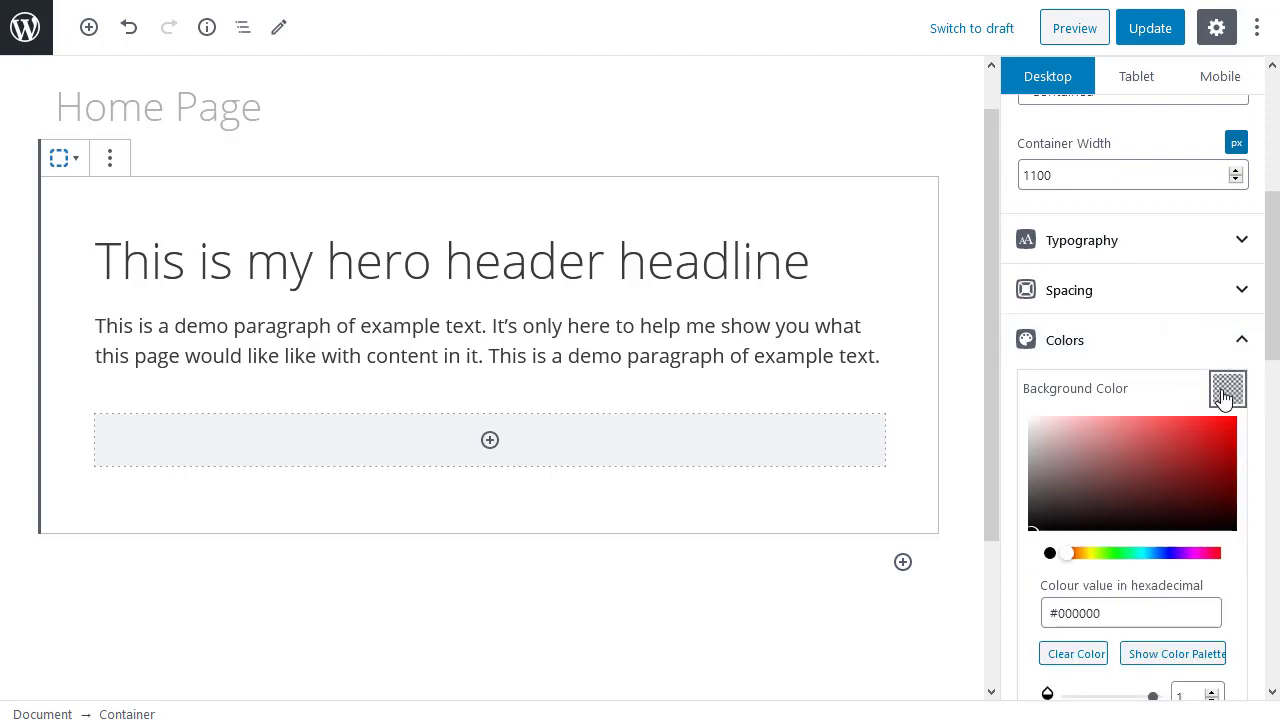
drag(1063, 520, 1001, 557)
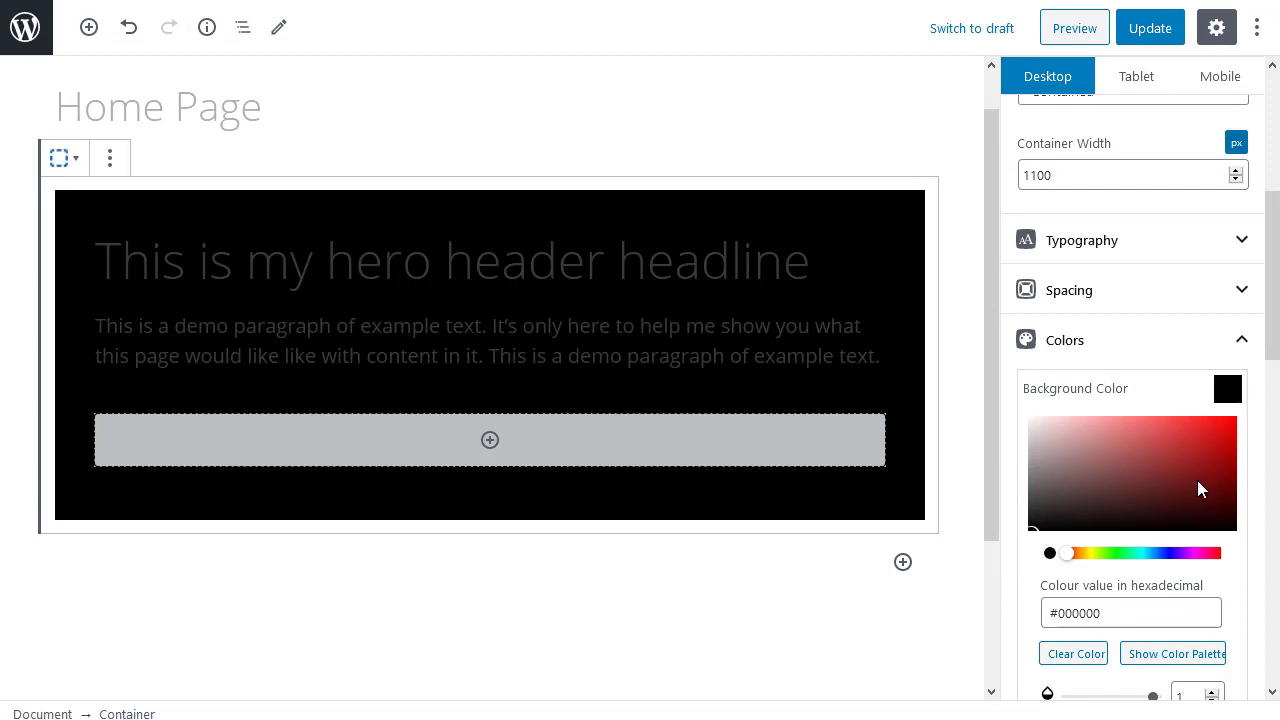
scroll(1197, 480, down, 1)
scroll(1199, 484, down, 1)
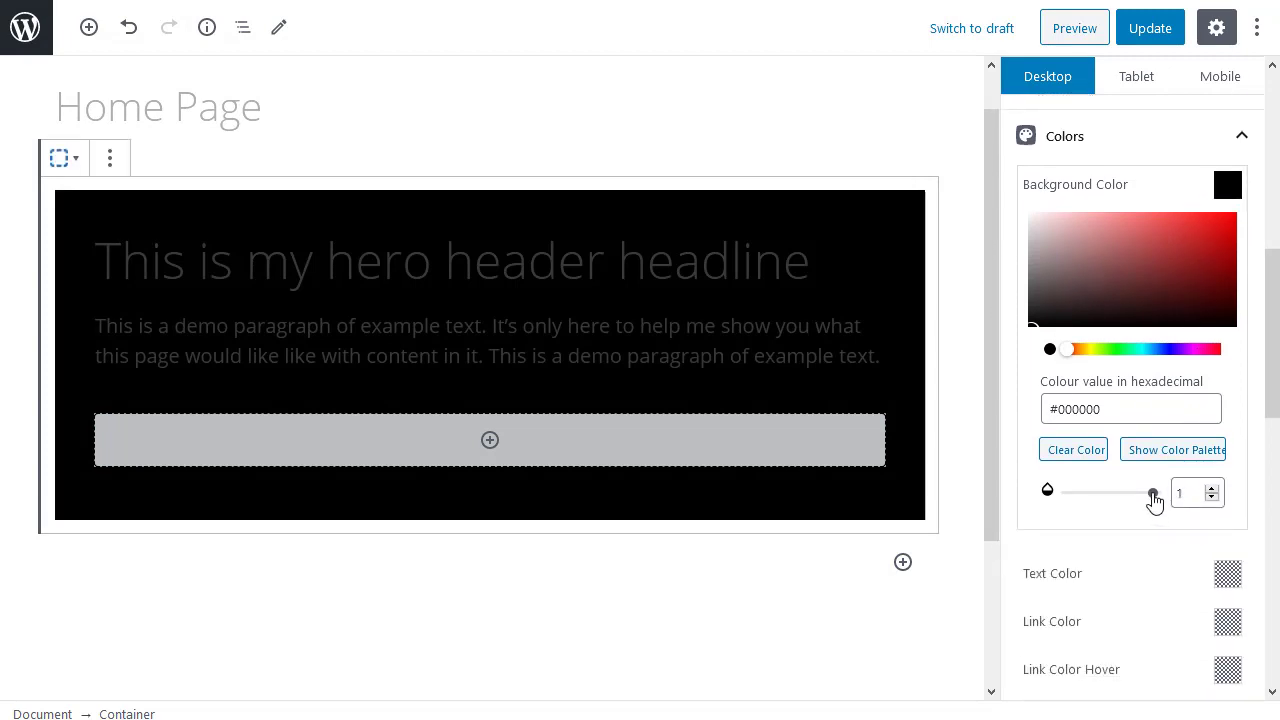
drag(1155, 502, 1121, 502)
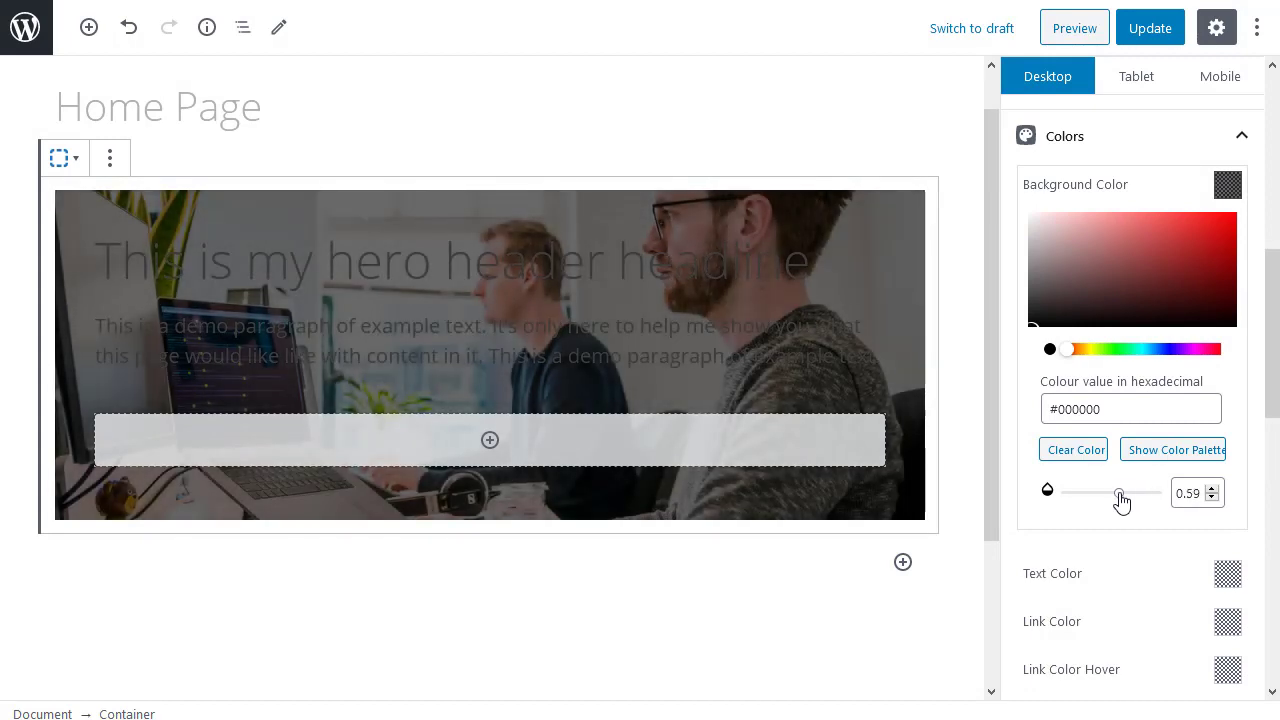
click(1239, 196)
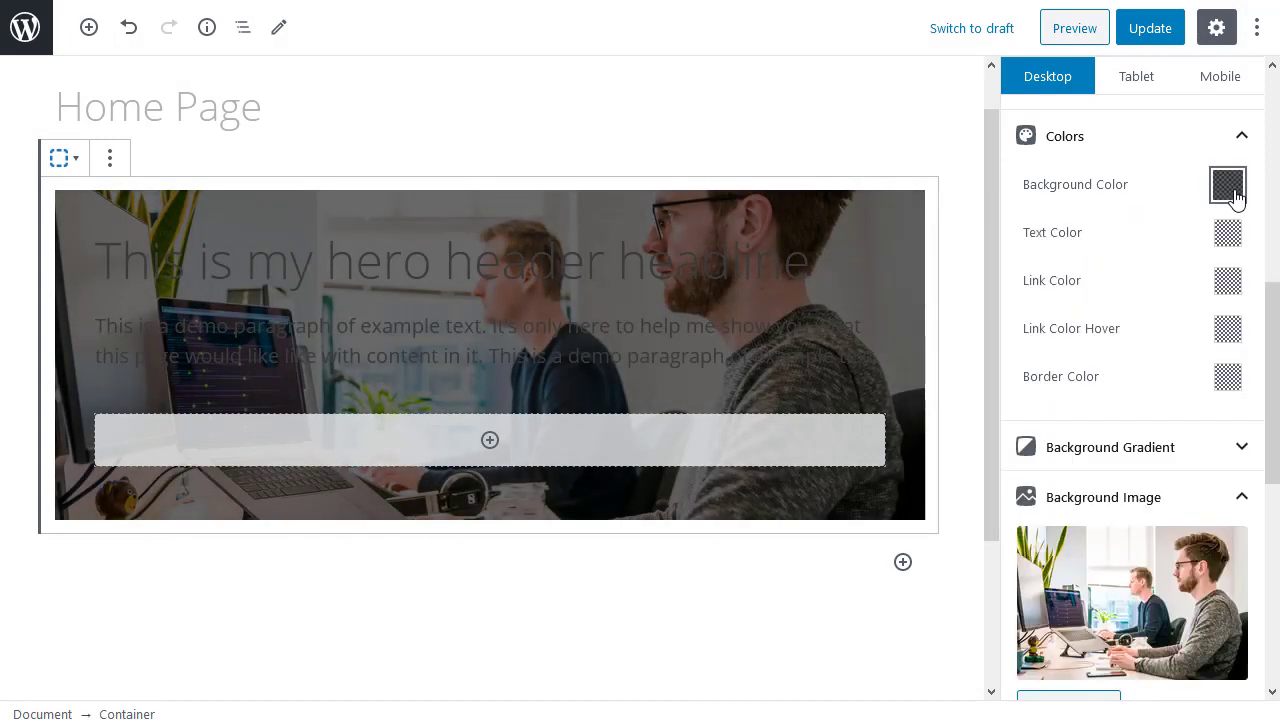
Set the outer container's text color to #ffffff and update the page.
click(1227, 243)
drag(1097, 349, 999, 219)
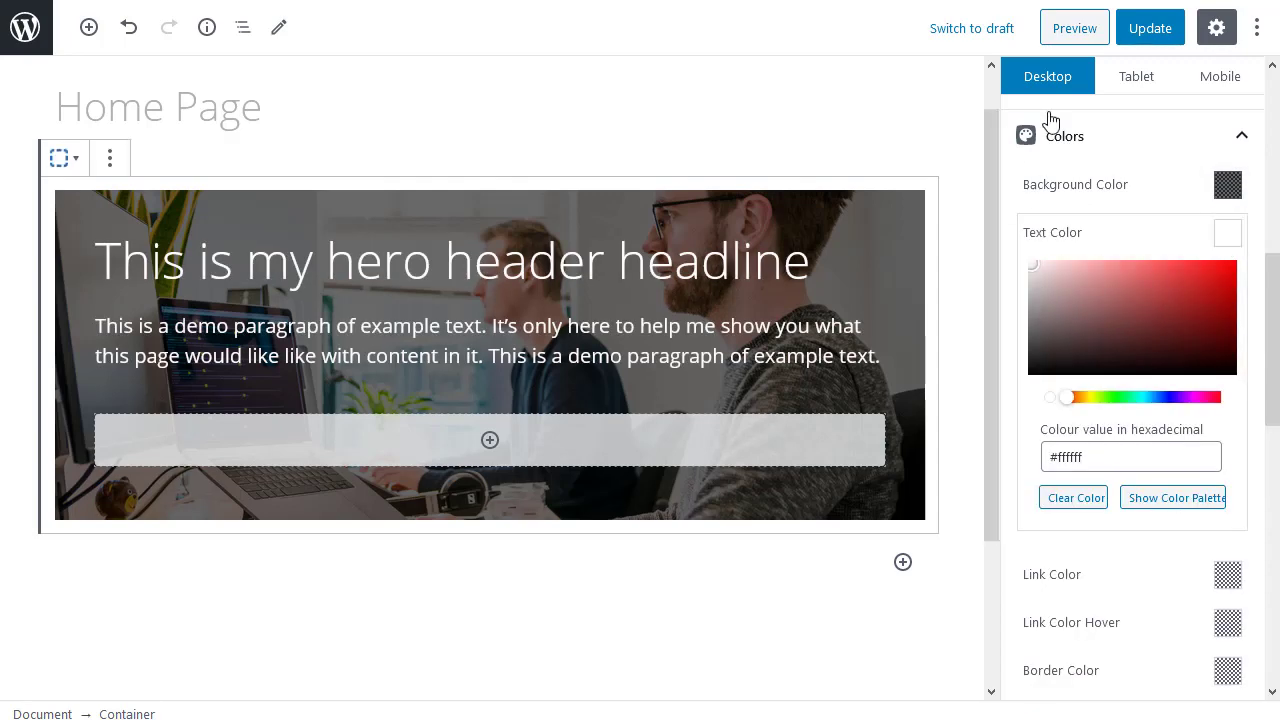
click(1137, 30)
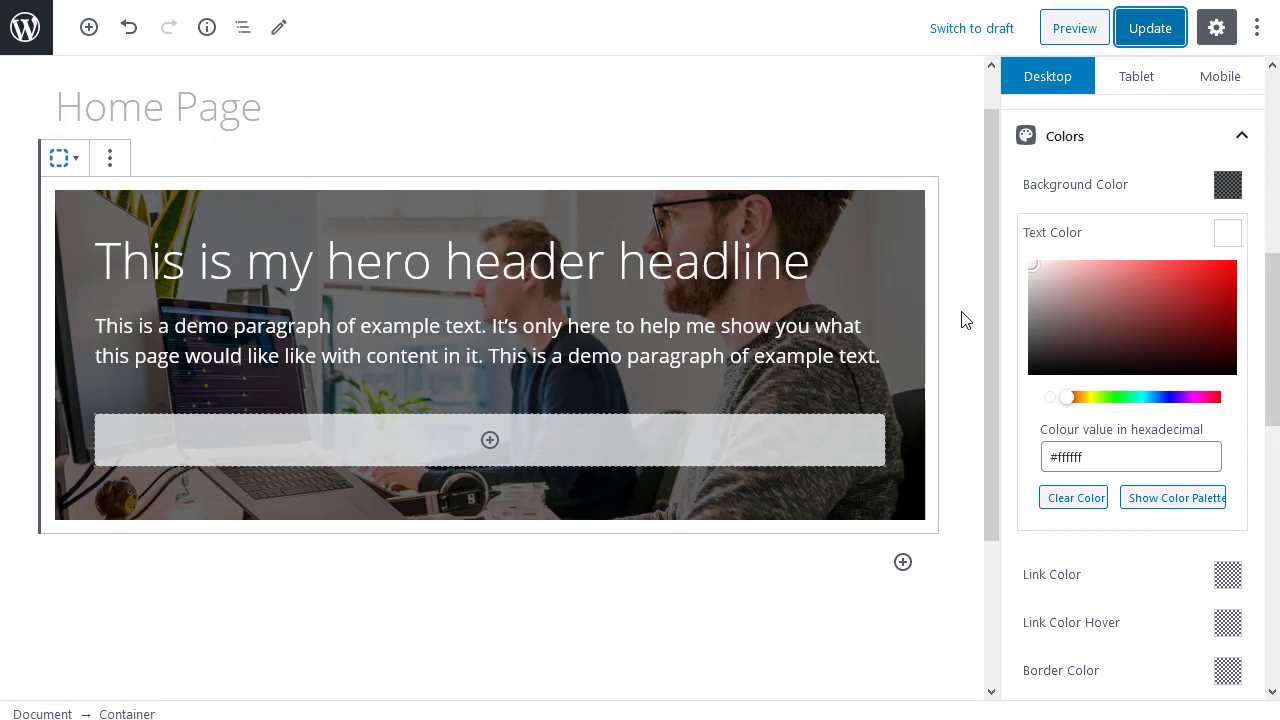
Set the width of the grid's inner container holding the headline and paragraph to 50%.
click(744, 328)
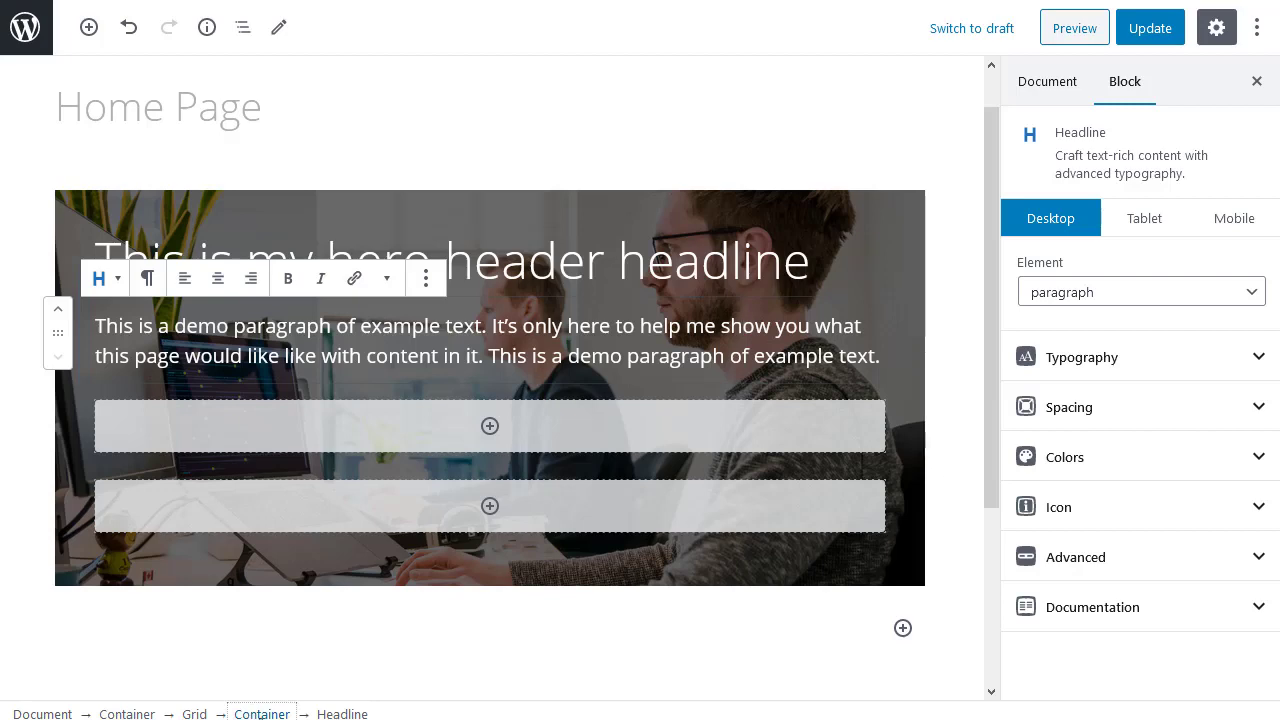
click(261, 714)
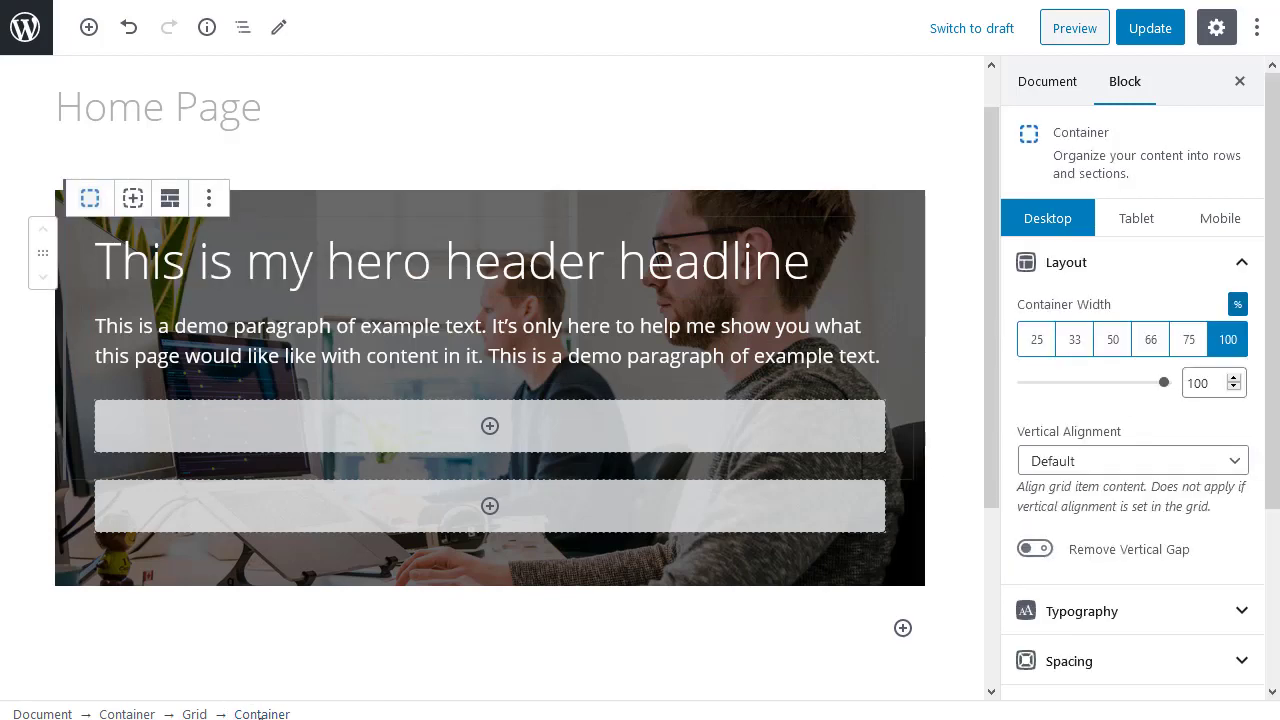
click(1113, 340)
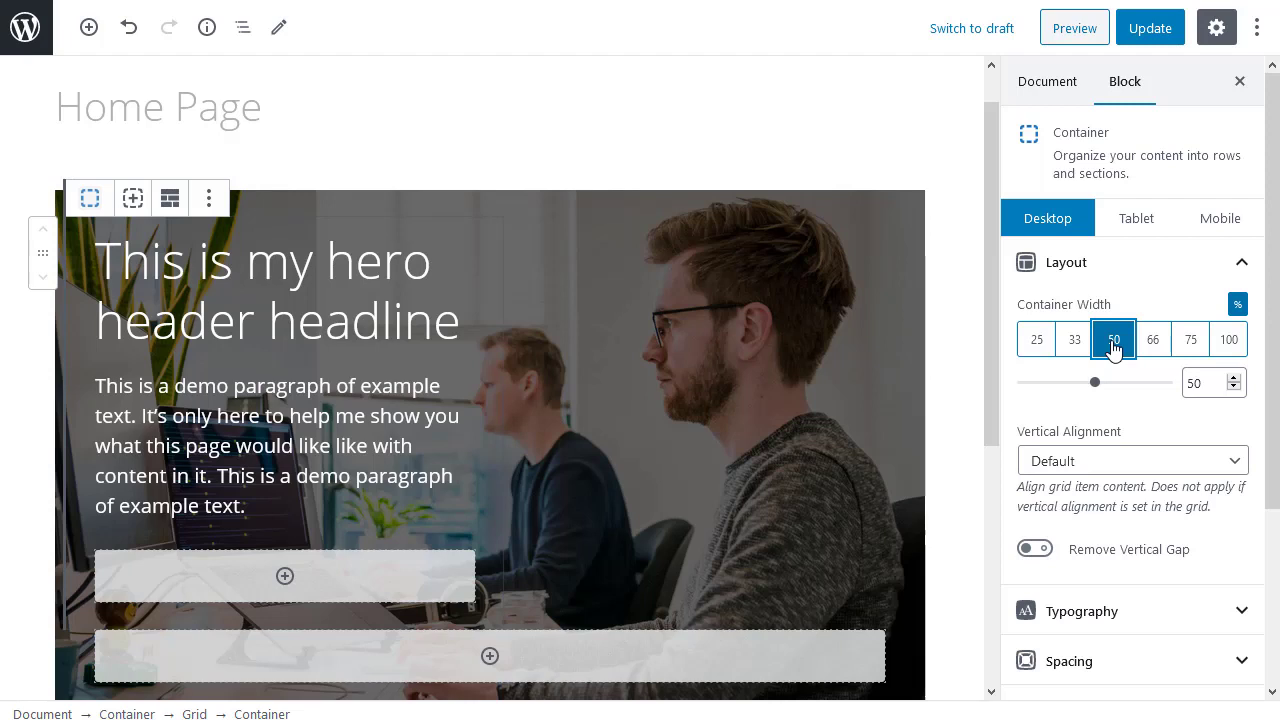
Set the outer hero container's minimum height to 80 vh.
click(921, 209)
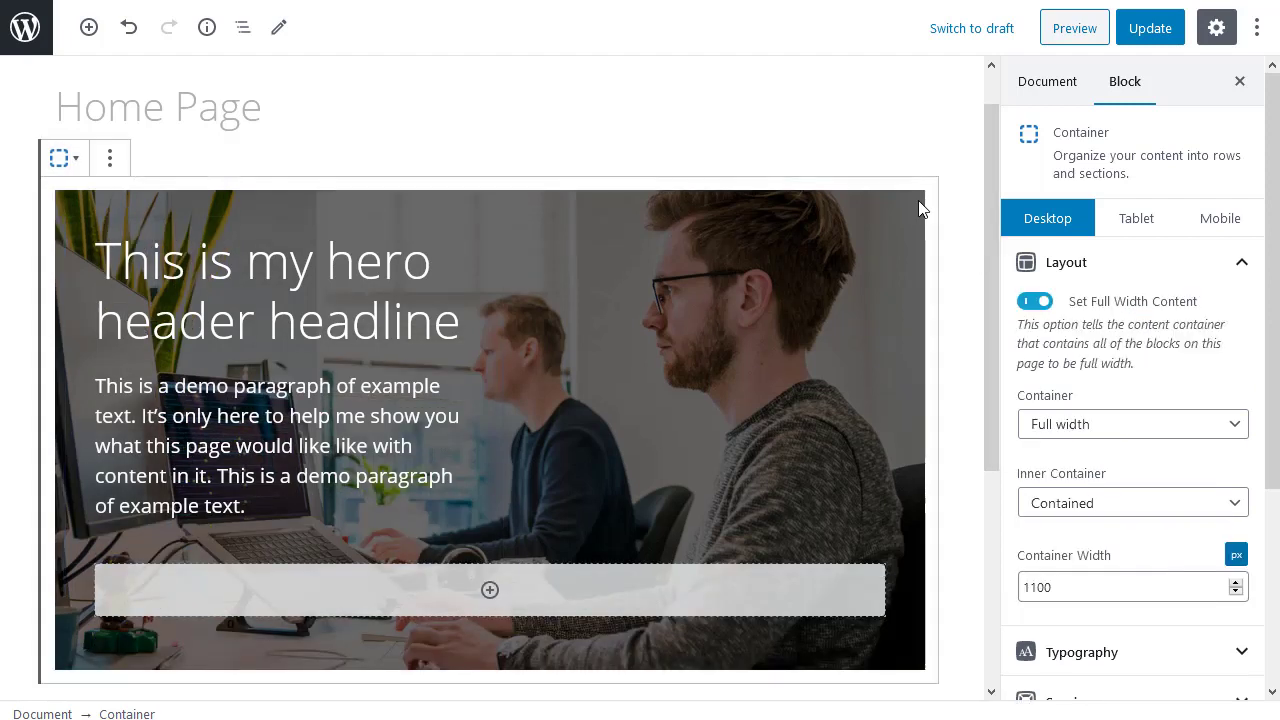
scroll(1183, 462, down, 3)
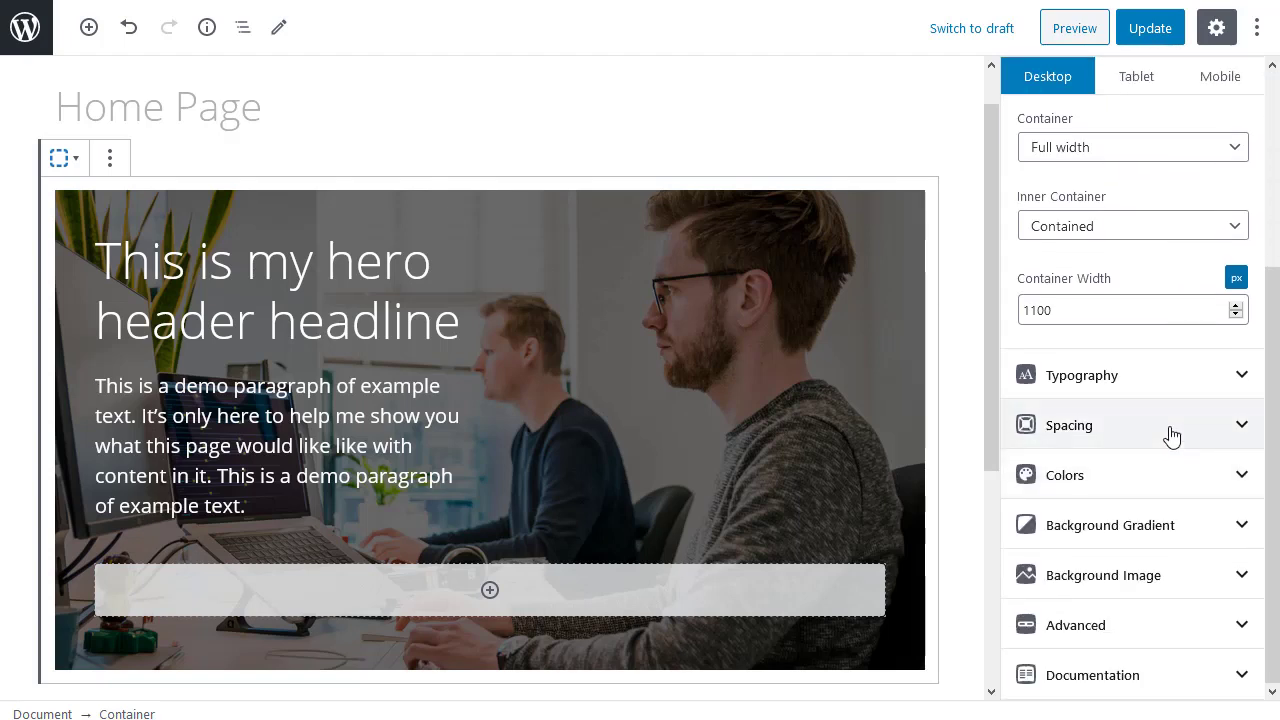
click(1172, 434)
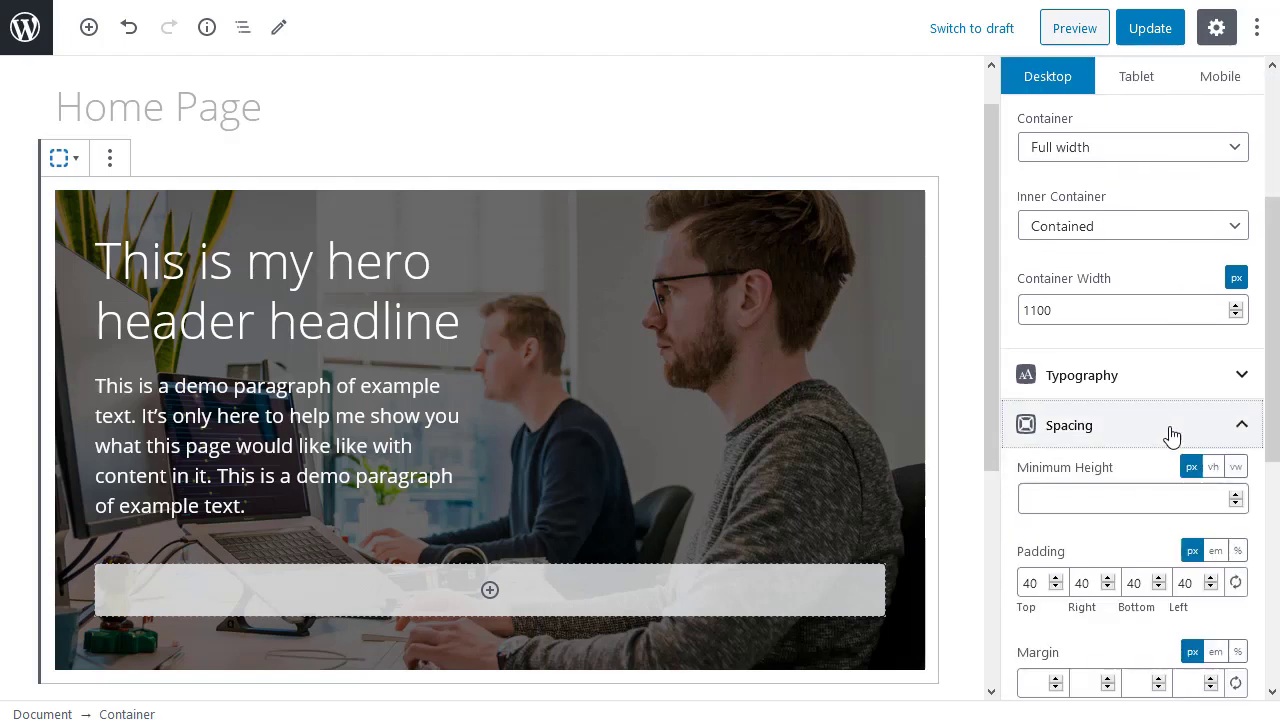
click(1178, 499)
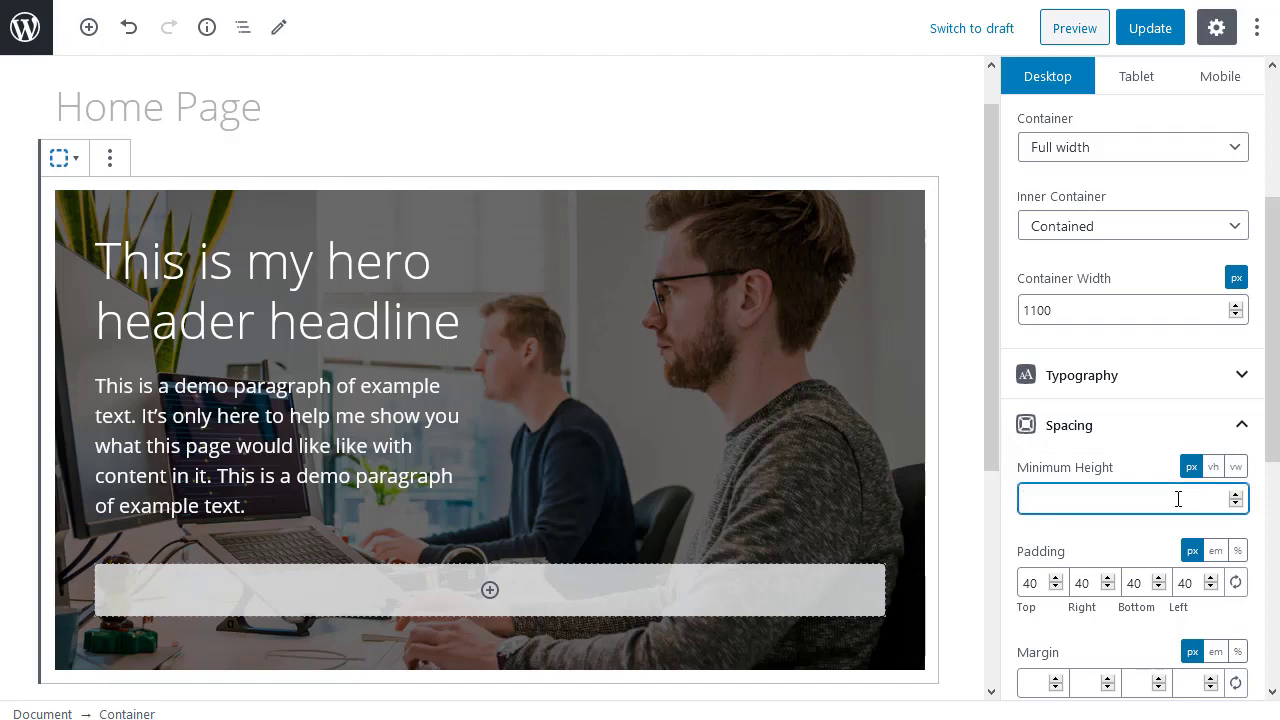
text(80)
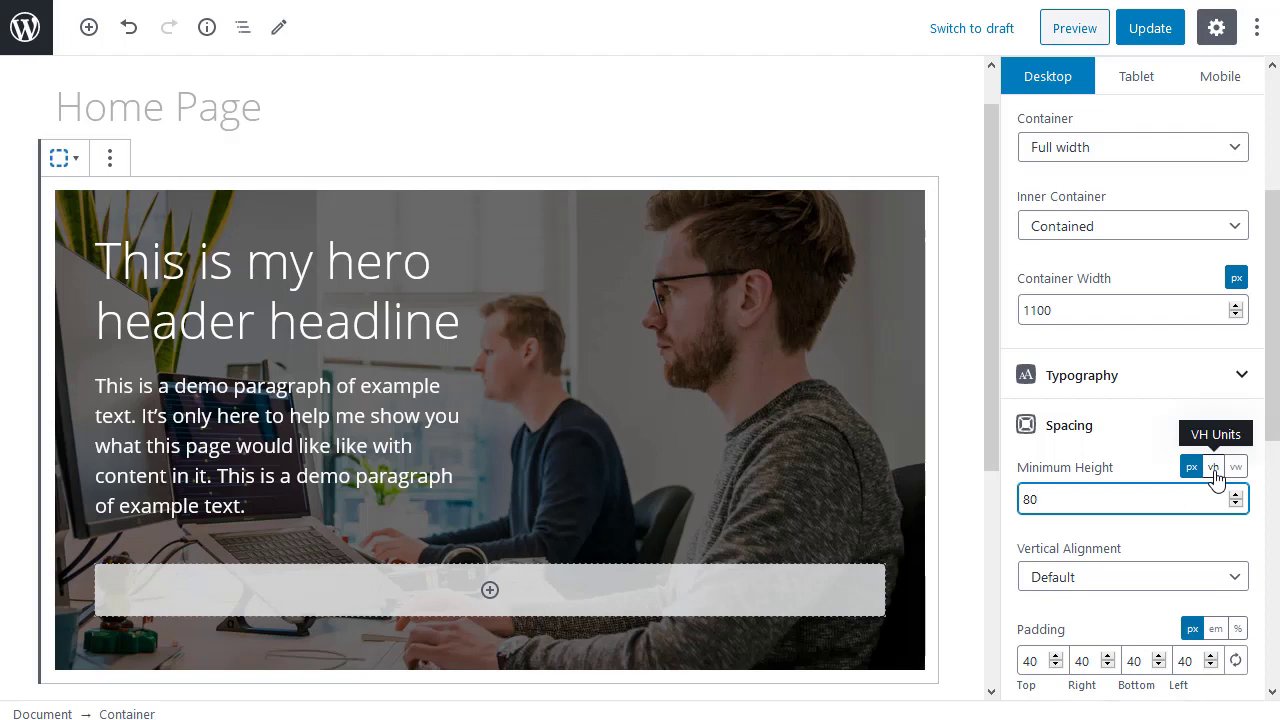
click(1214, 476)
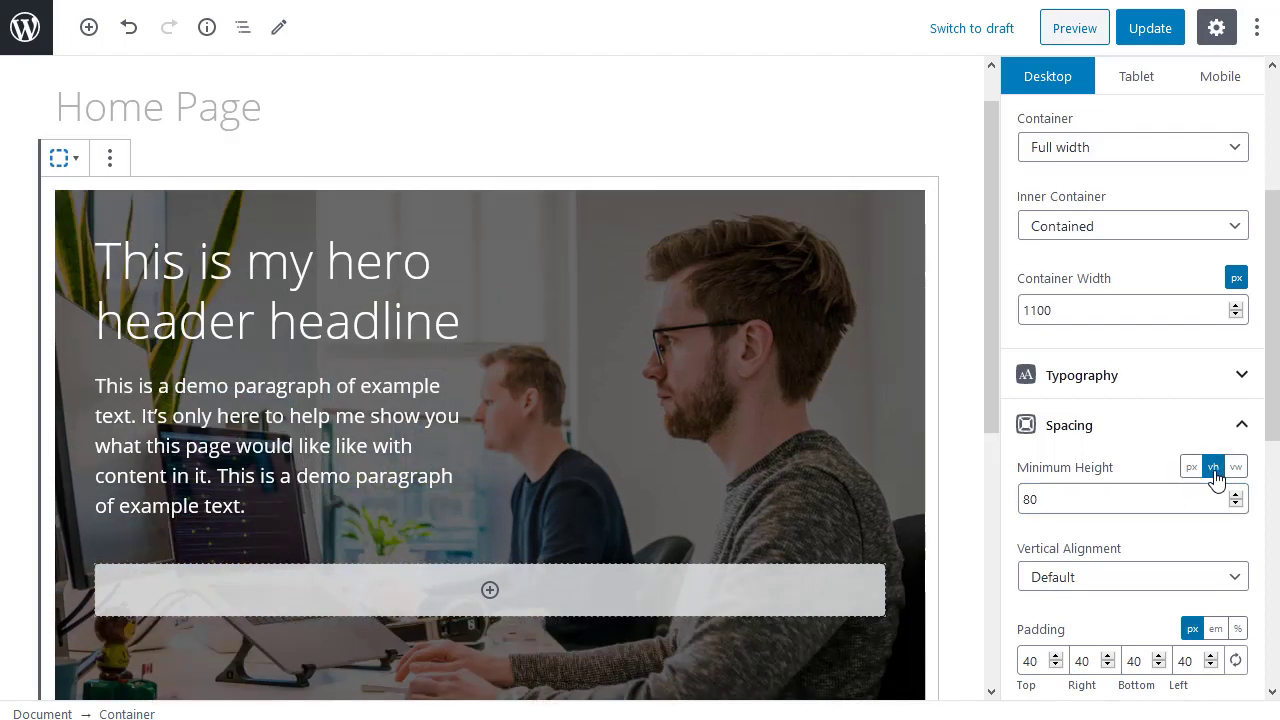
Set the outer container's vertical alignment to Center, update the page, and view the hero section on the live site.
click(1133, 593)
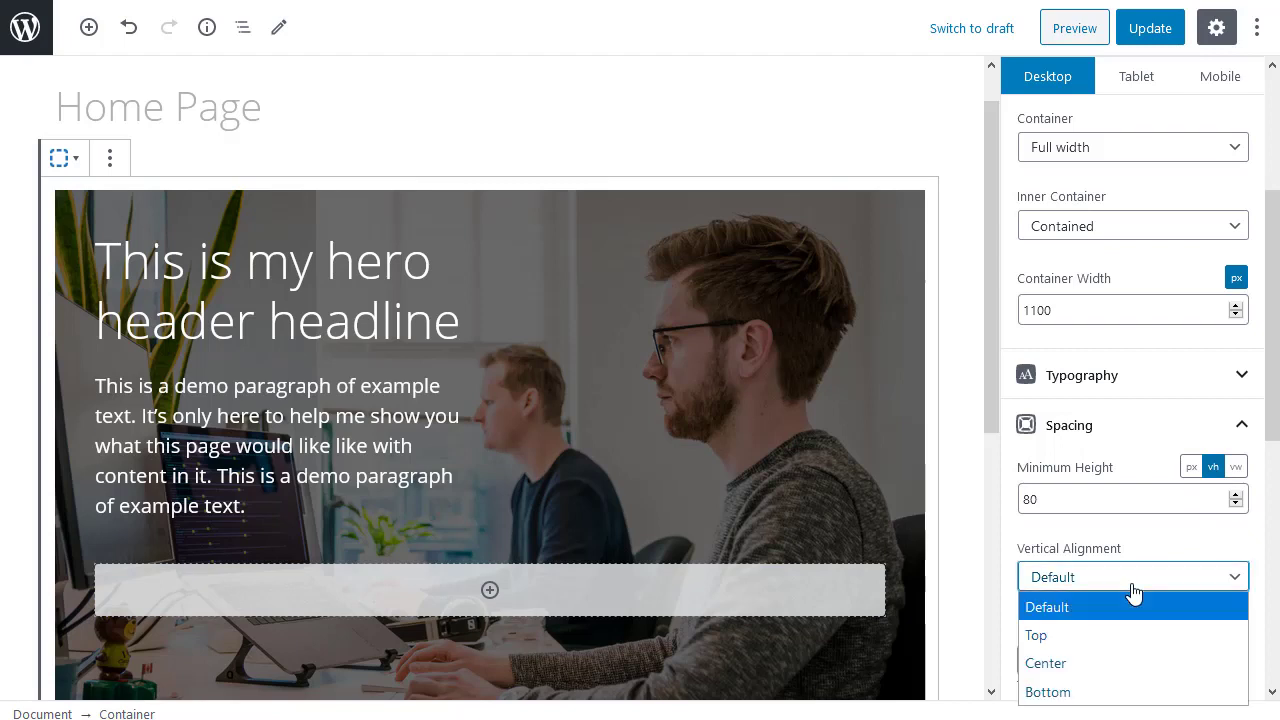
click(1080, 668)
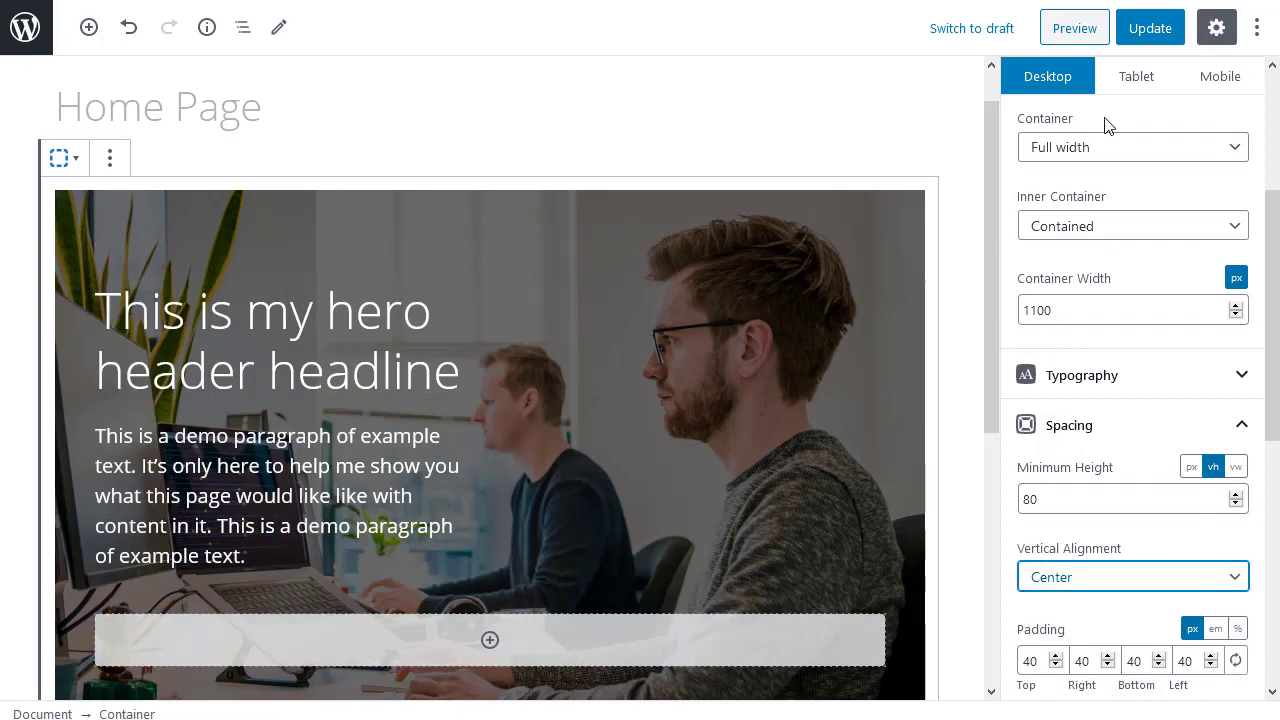
click(1148, 33)
click(1147, 33)
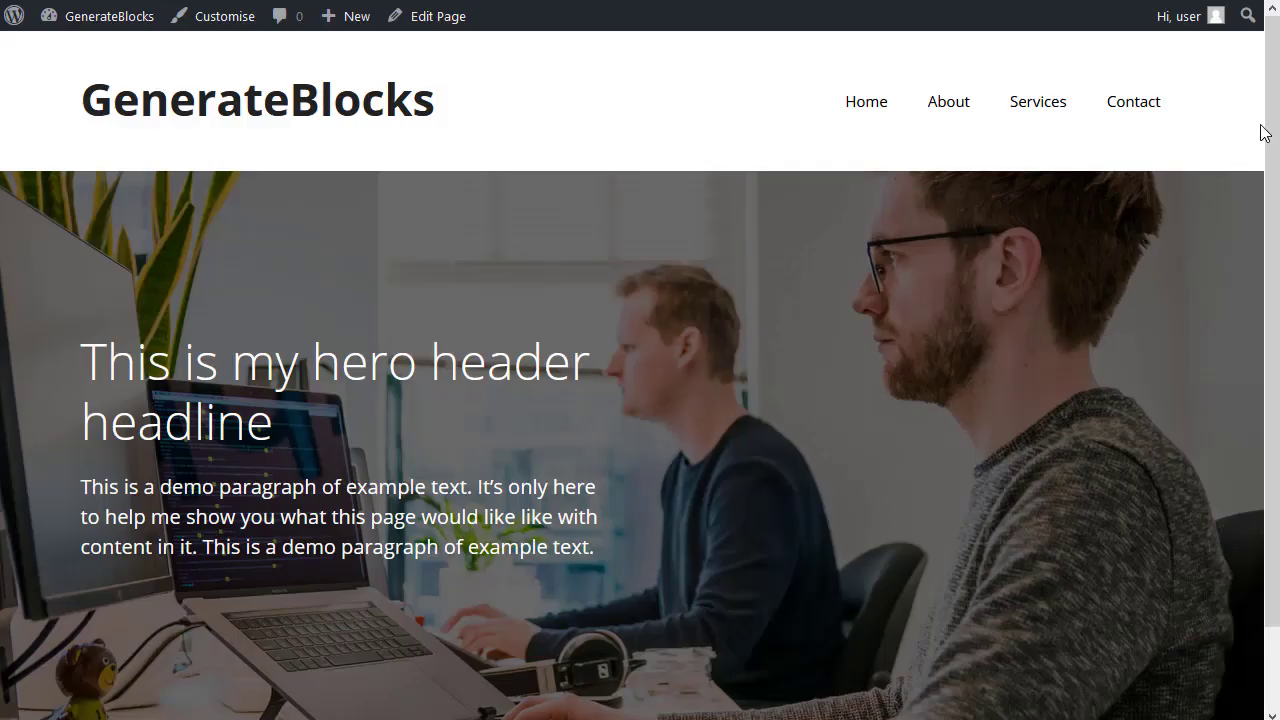
drag(1270, 130, 1263, 180)
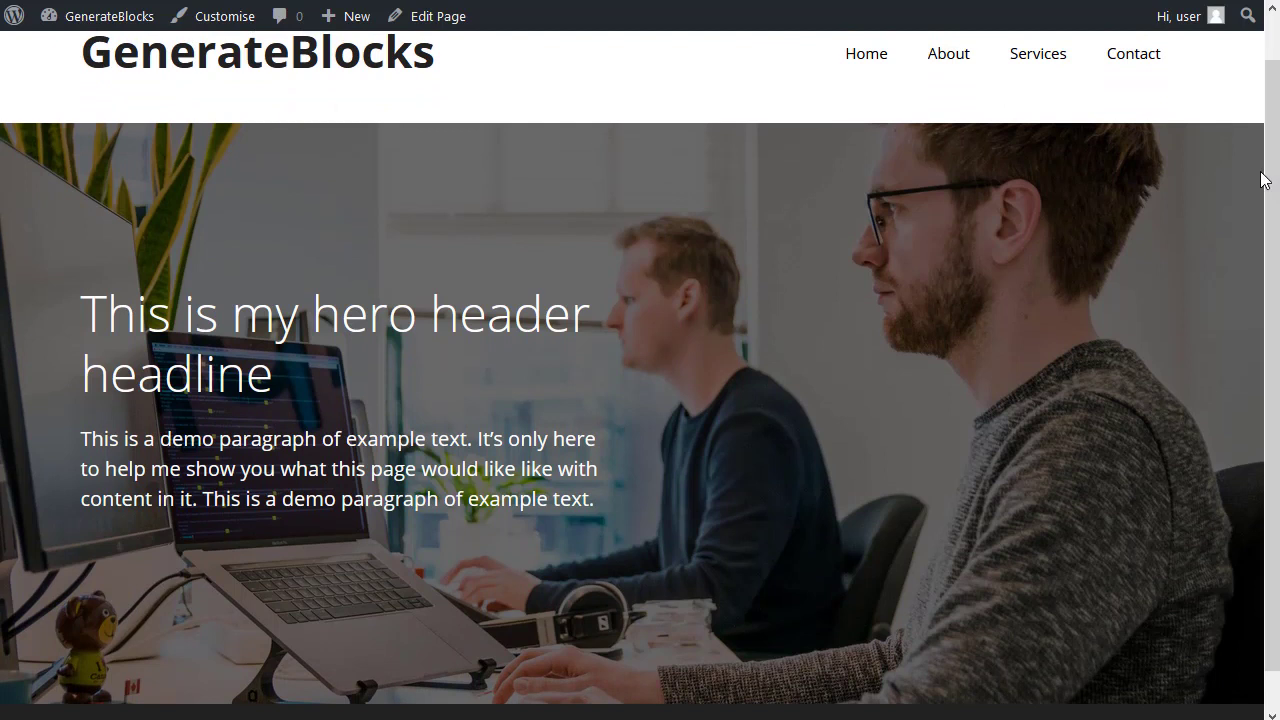